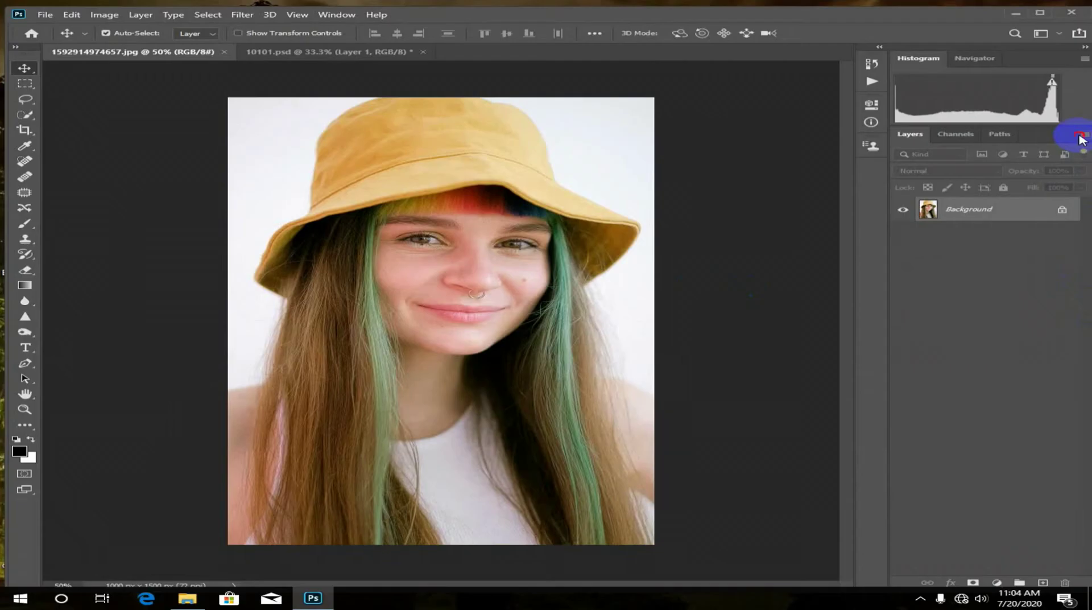
Convert the Background into smart object Layer 0 and begin duplicating it.
{"action": "left_click", "coordinate": [1082, 137]}
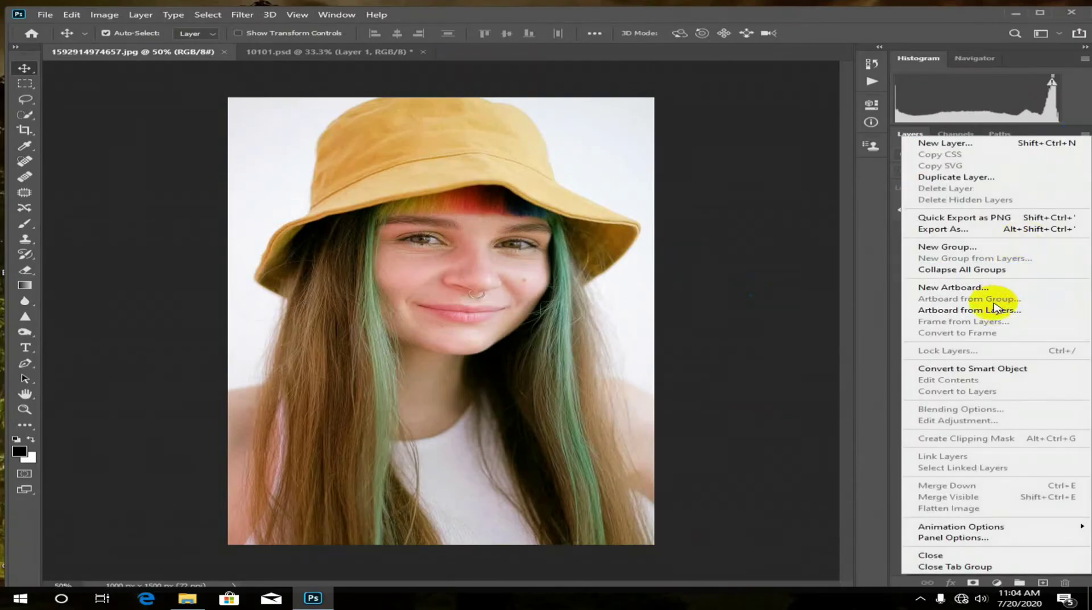
{"action": "left_click", "coordinate": [981, 368]}
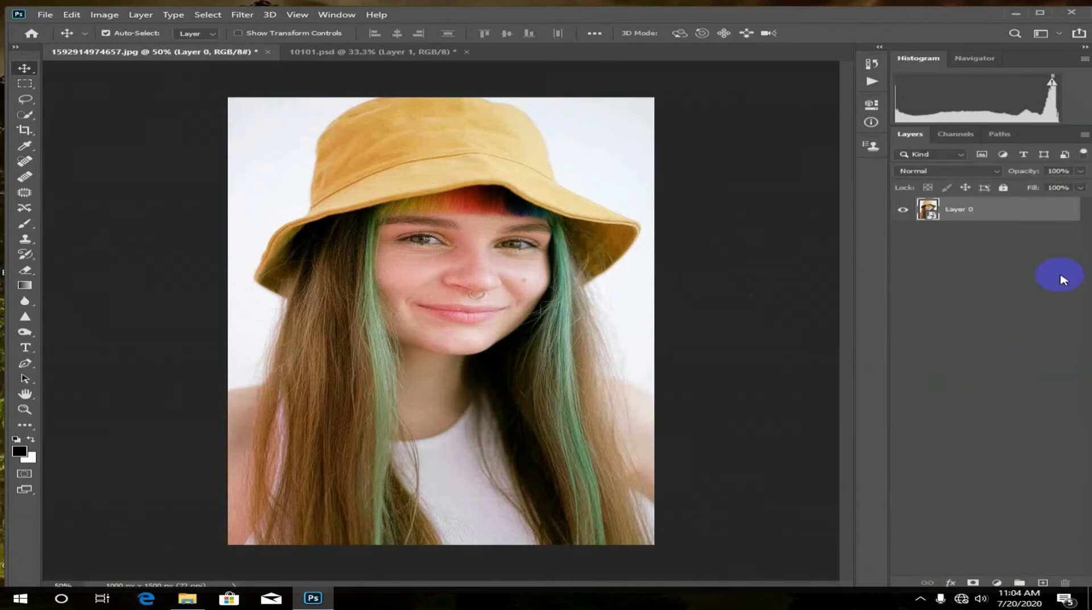
{"action": "left_click", "coordinate": [1084, 138]}
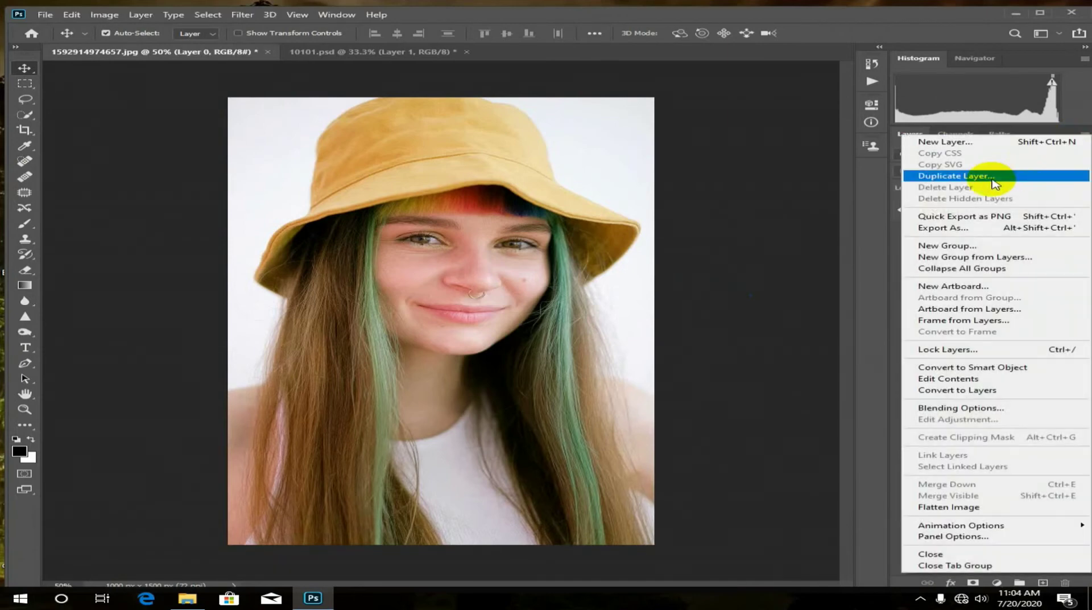
{"action": "left_click", "coordinate": [992, 176]}
Send the Layer 0 duplicate to a New document named 'copy'.
{"action": "left_click", "coordinate": [634, 209]}
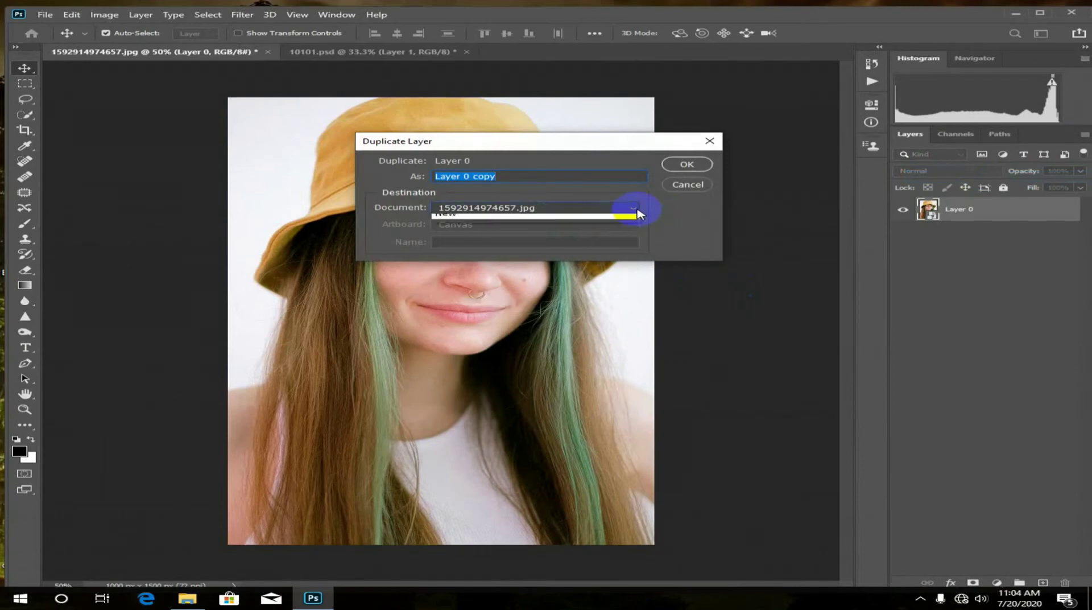
{"action": "left_click", "coordinate": [607, 239]}
{"action": "type", "text": "copy"}
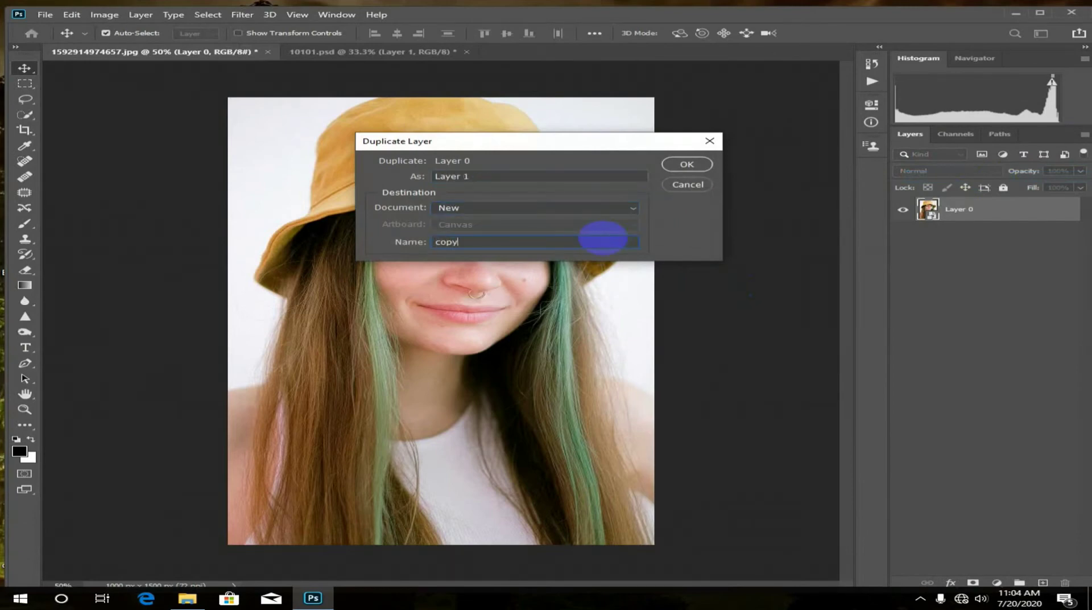
{"action": "left_click", "coordinate": [698, 165]}
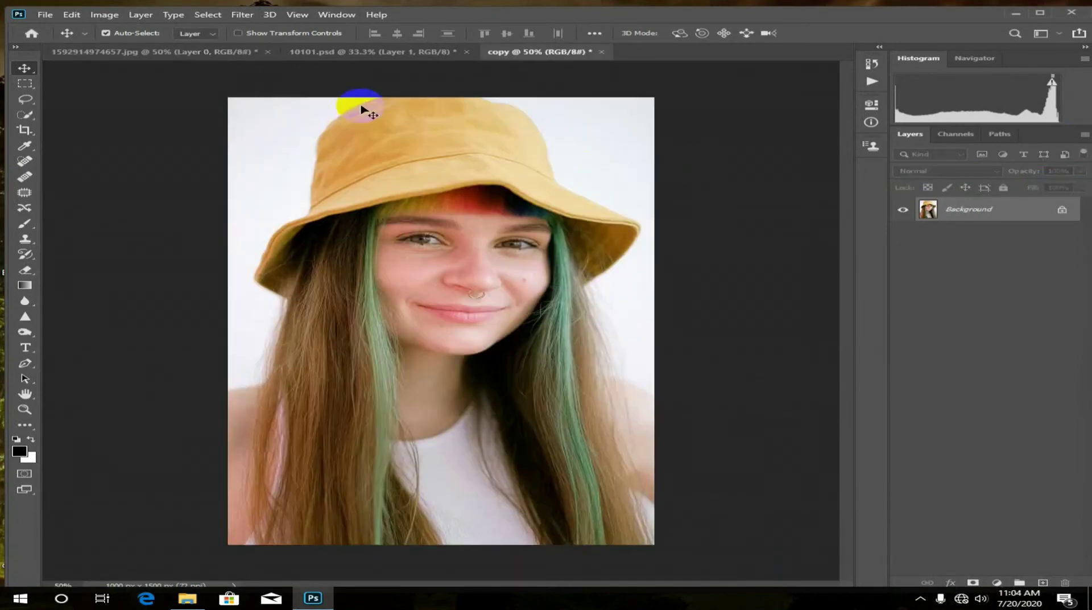
Apply a Gaussian Blur with a 3.0-pixel radius to the copy document.
{"action": "left_click", "coordinate": [242, 14]}
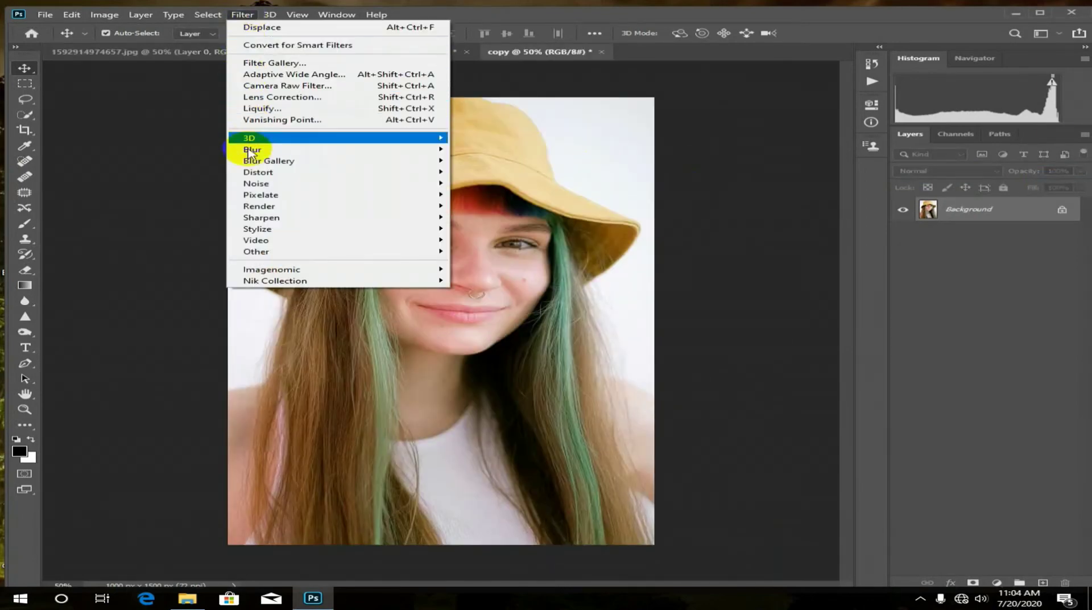
{"action": "mouse_move", "coordinate": [335, 149]}
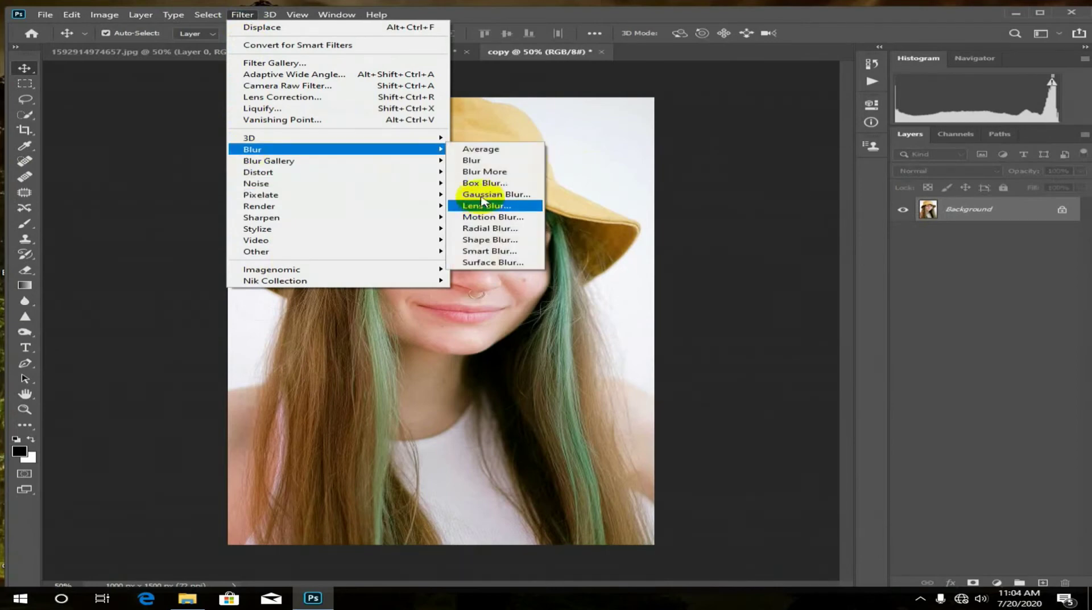
{"action": "left_click", "coordinate": [472, 194]}
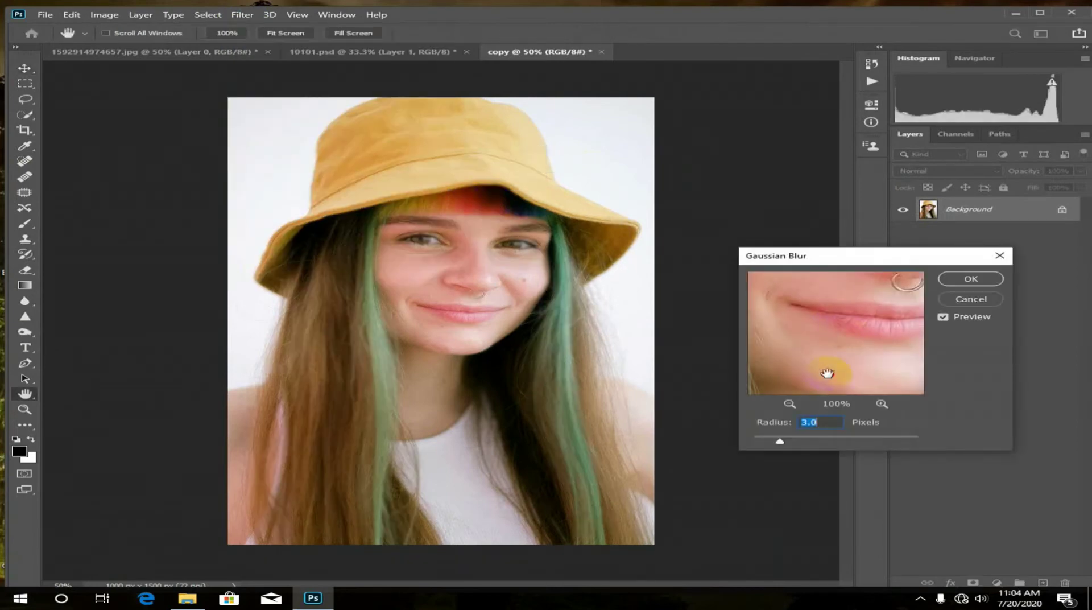
{"action": "left_click_drag", "start_coordinate": [828, 321], "coordinate": [858, 348]}
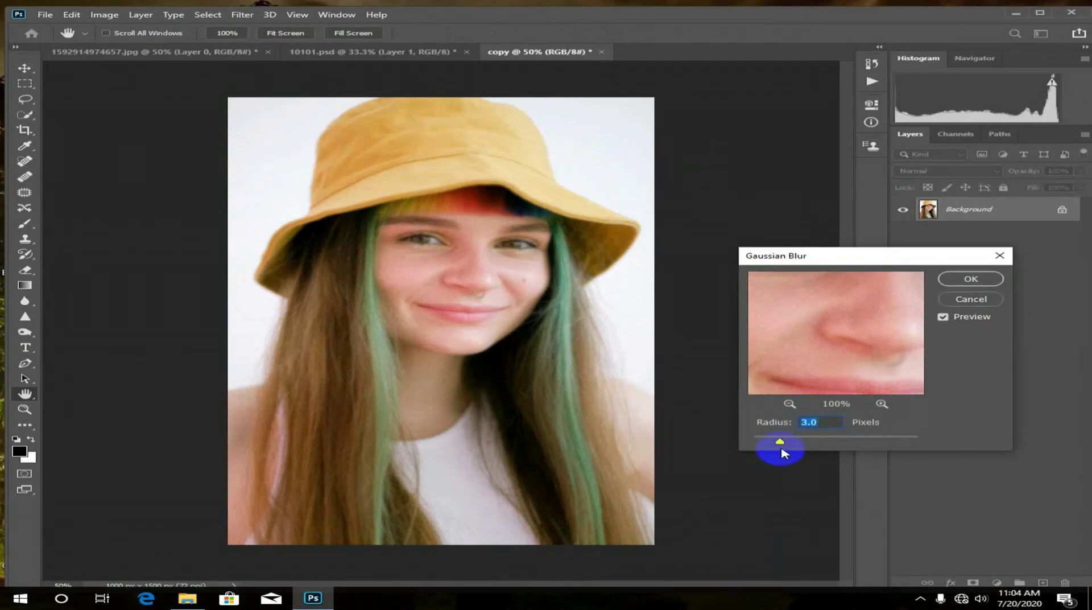
{"action": "left_click_drag", "start_coordinate": [771, 443], "coordinate": [785, 441]}
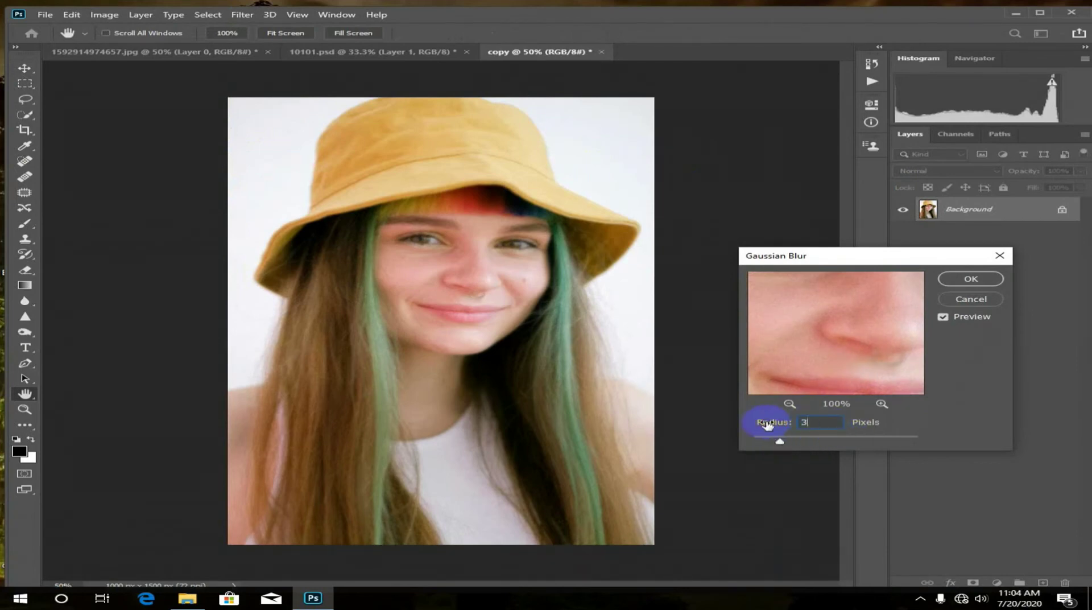
{"action": "left_click", "coordinate": [974, 278]}
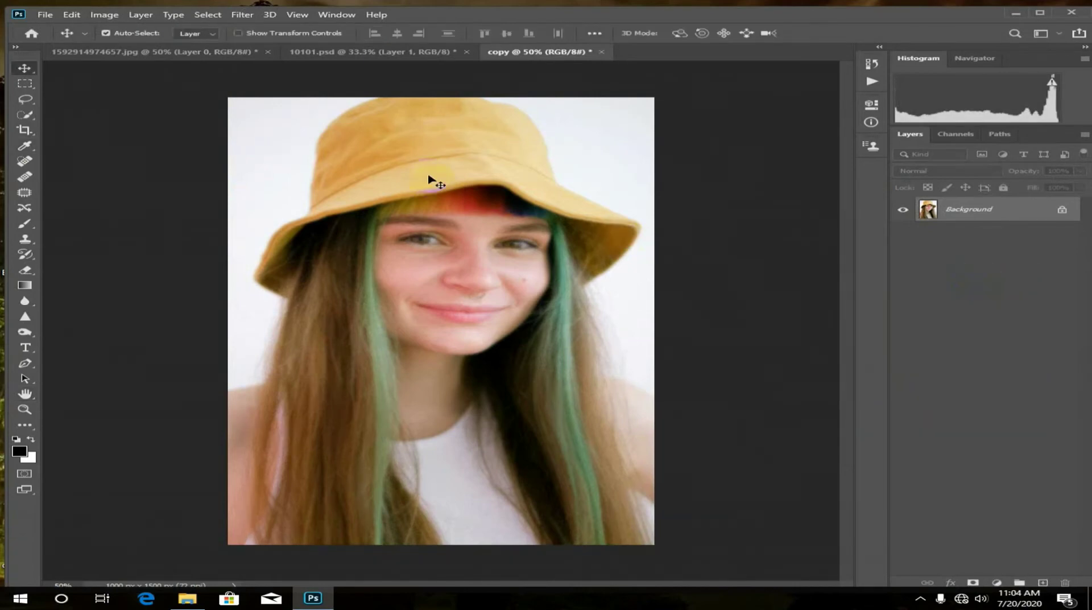
Save the blurred copy to the Desktop as copy.psd, then close that document.
{"action": "left_click", "coordinate": [45, 16]}
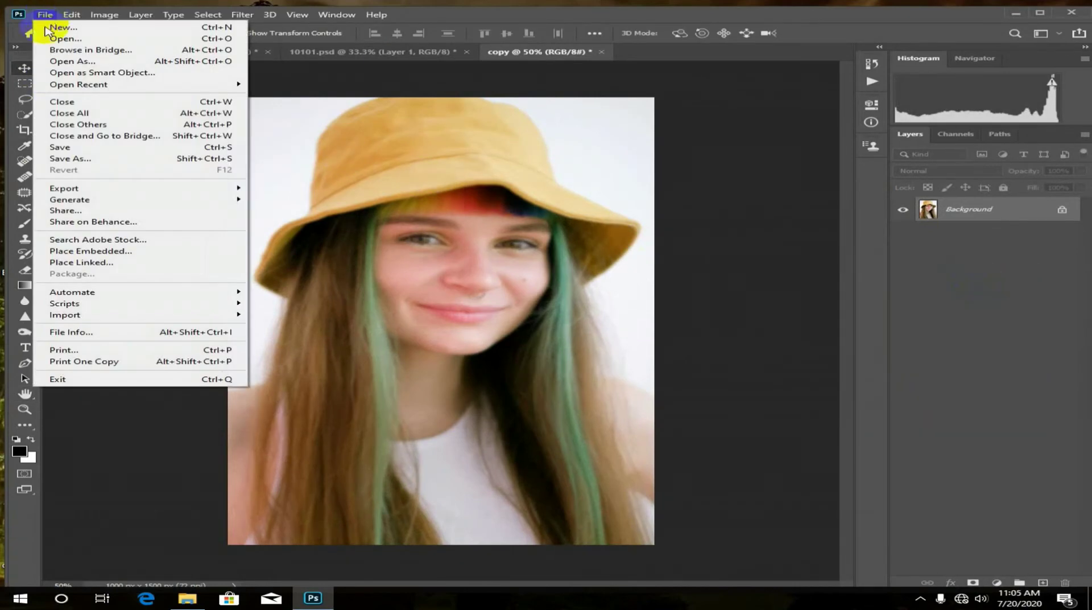
{"action": "left_click", "coordinate": [59, 158]}
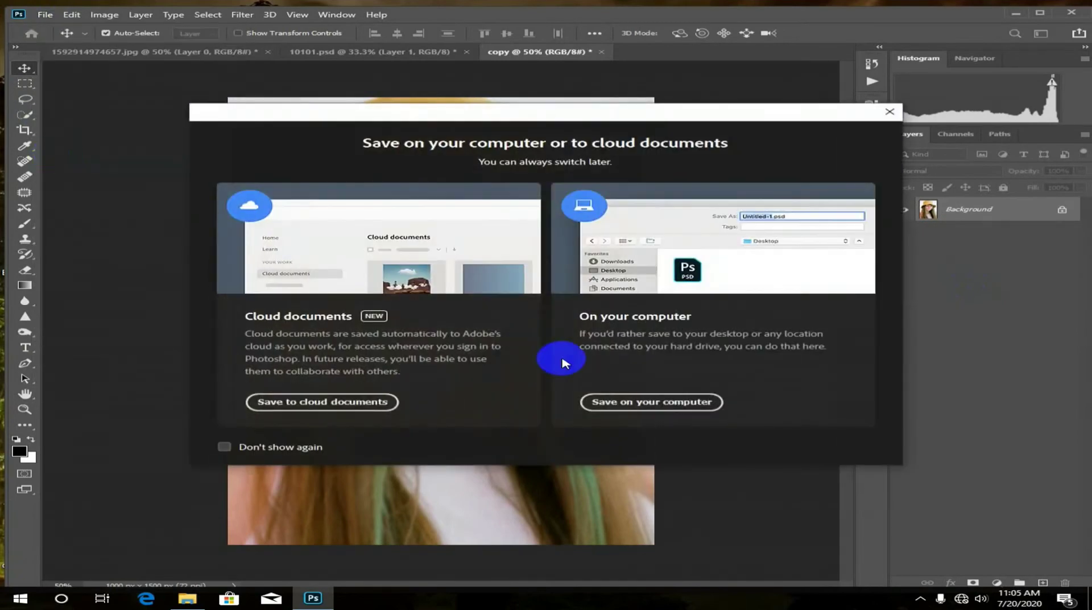
{"action": "left_click", "coordinate": [632, 402]}
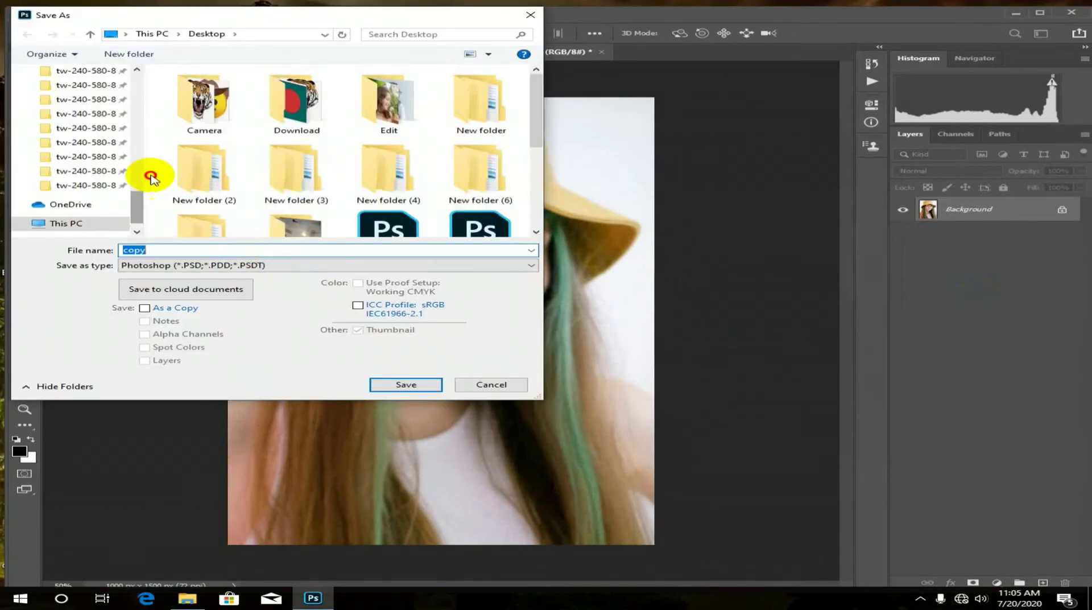
{"action": "left_click_drag", "start_coordinate": [138, 173], "coordinate": [165, 77]}
{"action": "left_click", "coordinate": [101, 95]}
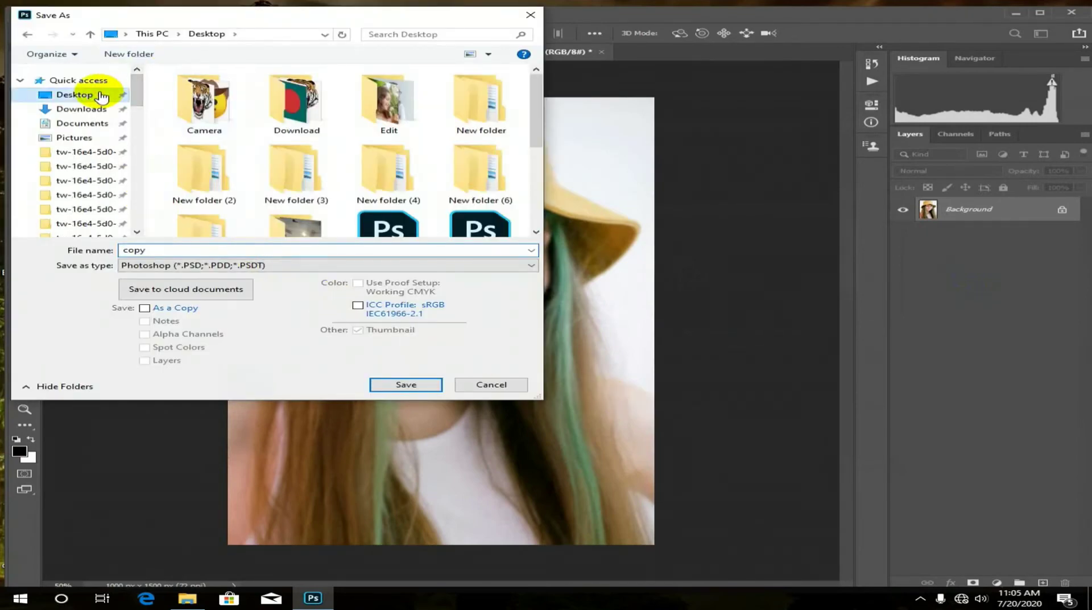
{"action": "left_click", "coordinate": [406, 385]}
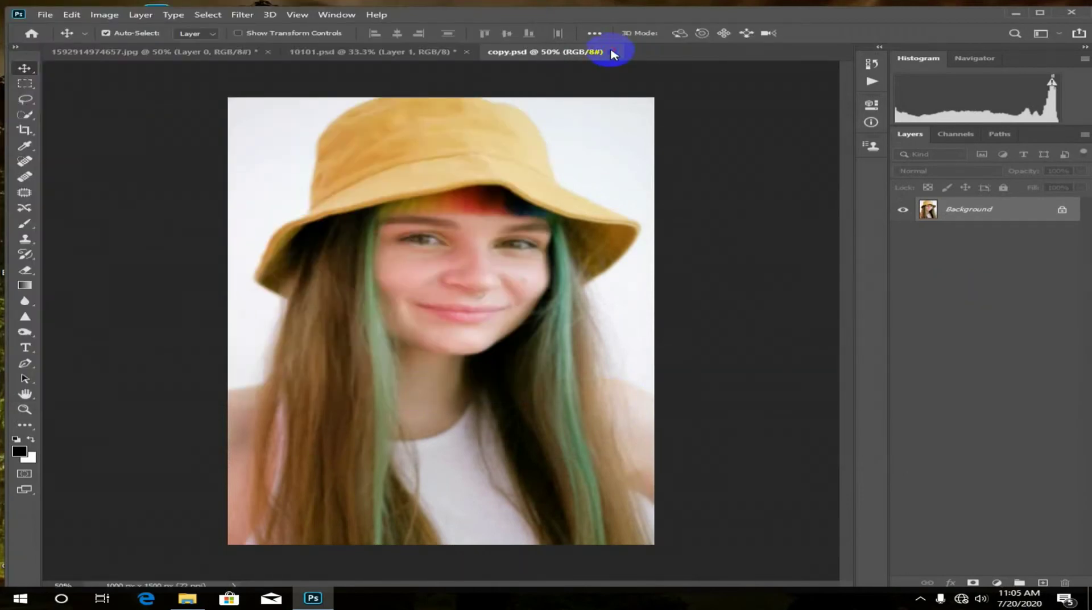
{"action": "left_click", "coordinate": [613, 53]}
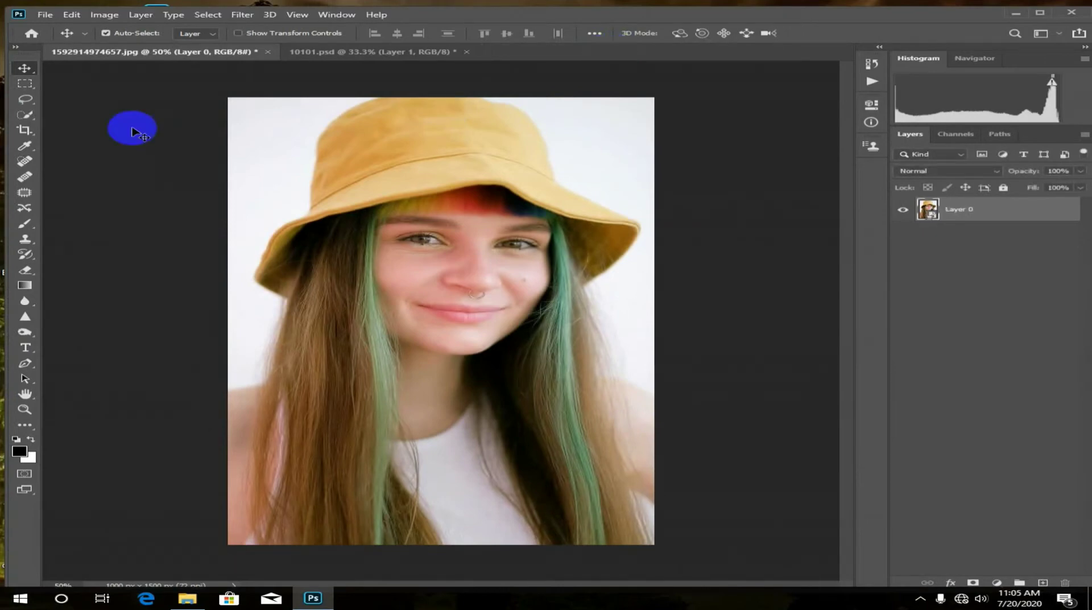
Quick-select the woman's whole face and enter Select and Mask.
{"action": "left_click", "coordinate": [37, 118]}
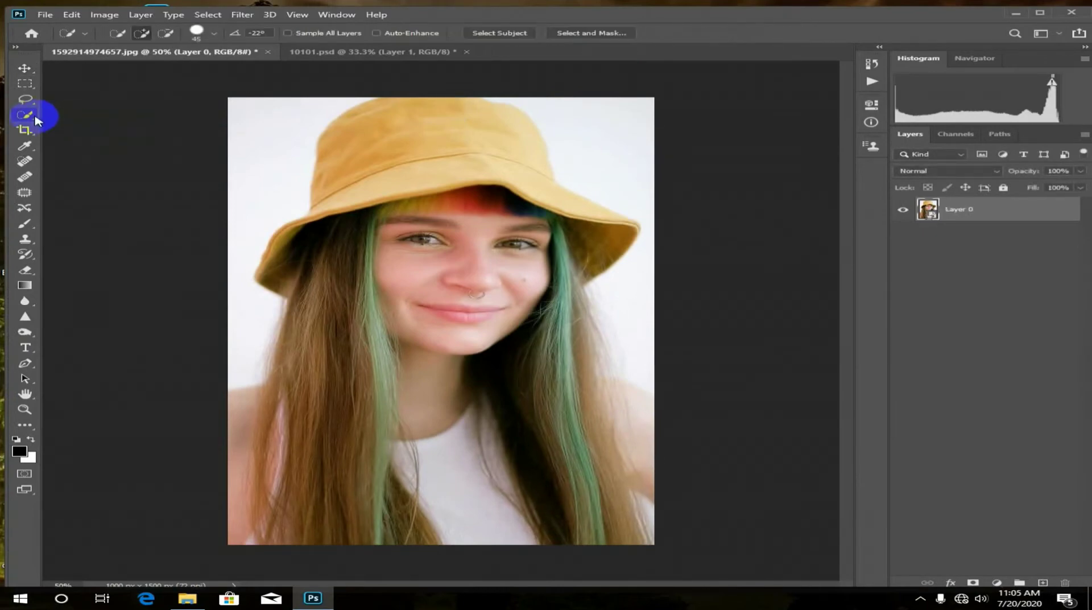
{"action": "right_click", "coordinate": [37, 120]}
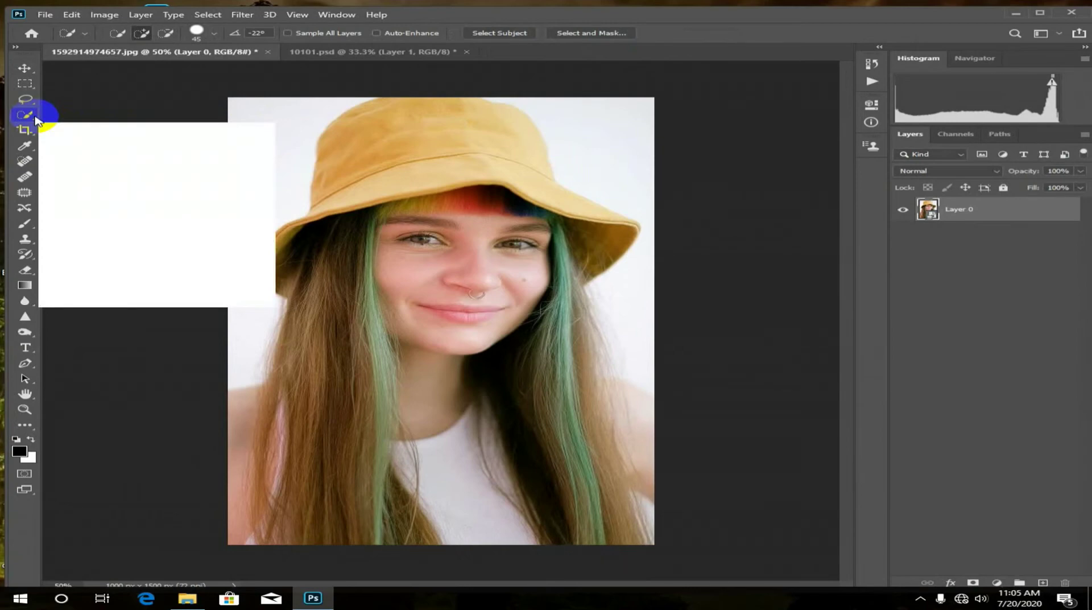
{"action": "left_click", "coordinate": [128, 128]}
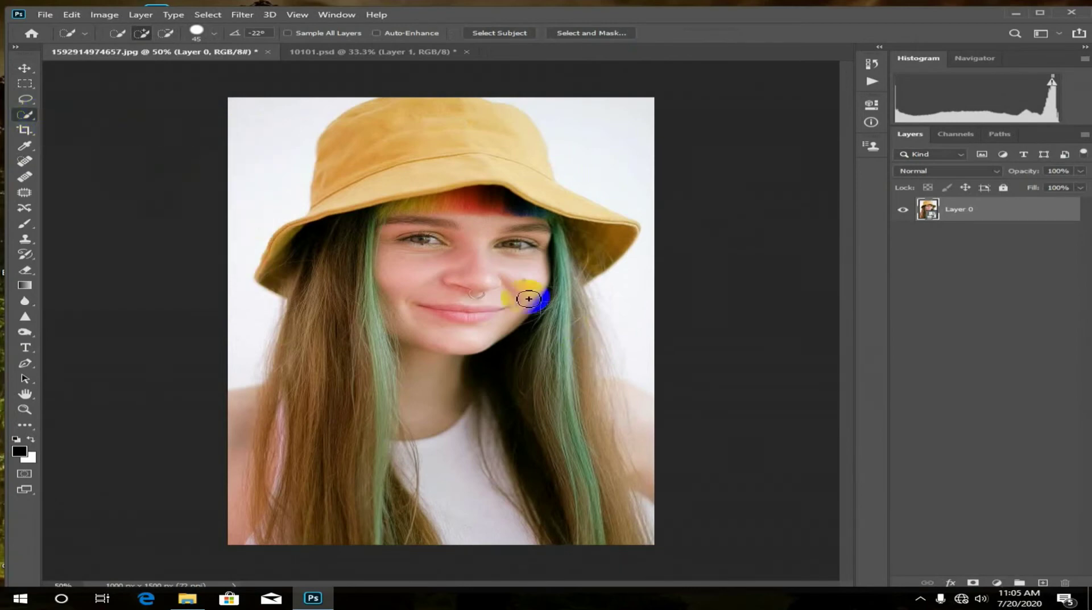
{"action": "left_click_drag", "start_coordinate": [437, 302], "coordinate": [498, 237]}
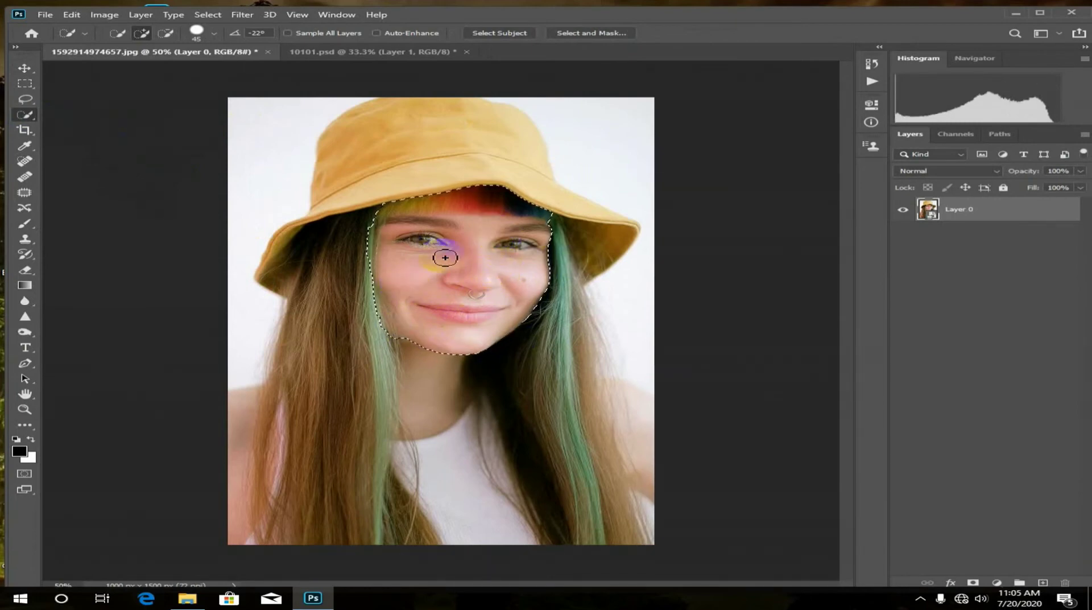
{"action": "left_click", "coordinate": [599, 34]}
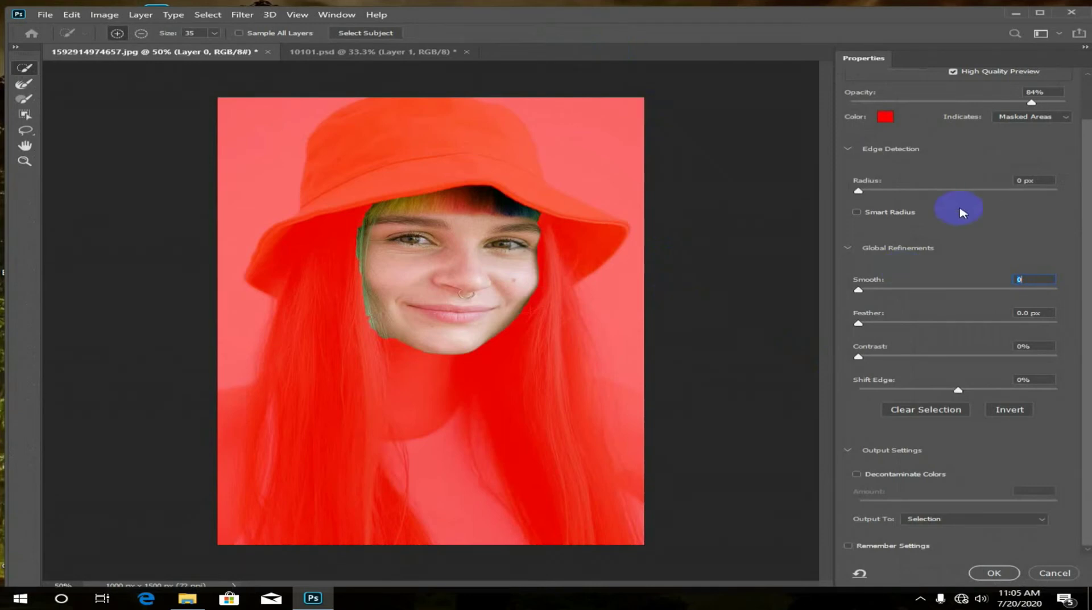
Refine the selection edge where the hair meets the face and jaw.
{"action": "left_click_drag", "start_coordinate": [342, 342], "coordinate": [382, 345]}
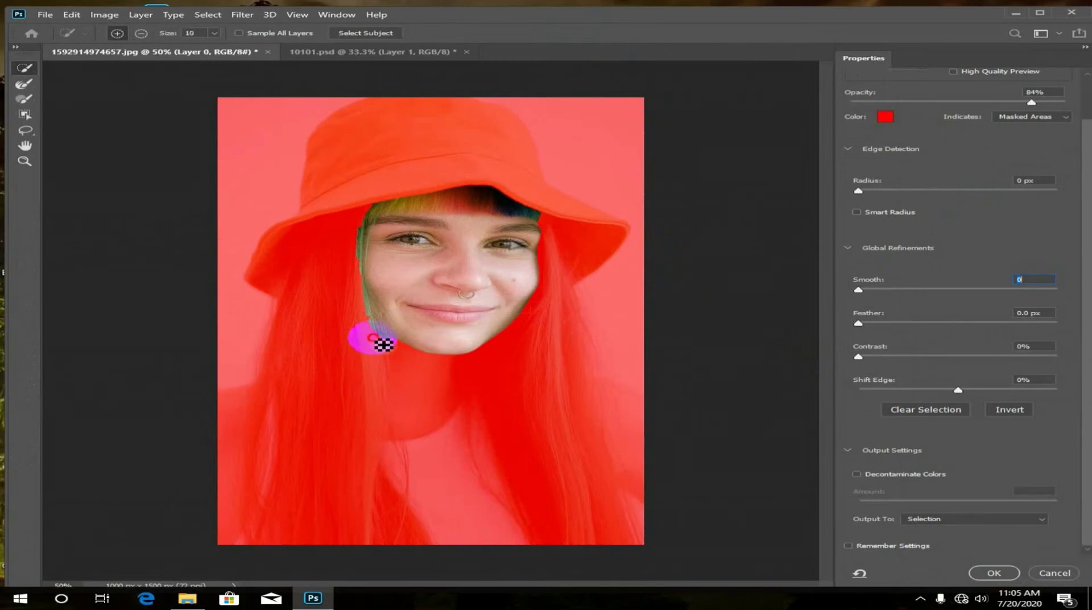
{"action": "left_click_drag", "start_coordinate": [384, 344], "coordinate": [368, 322]}
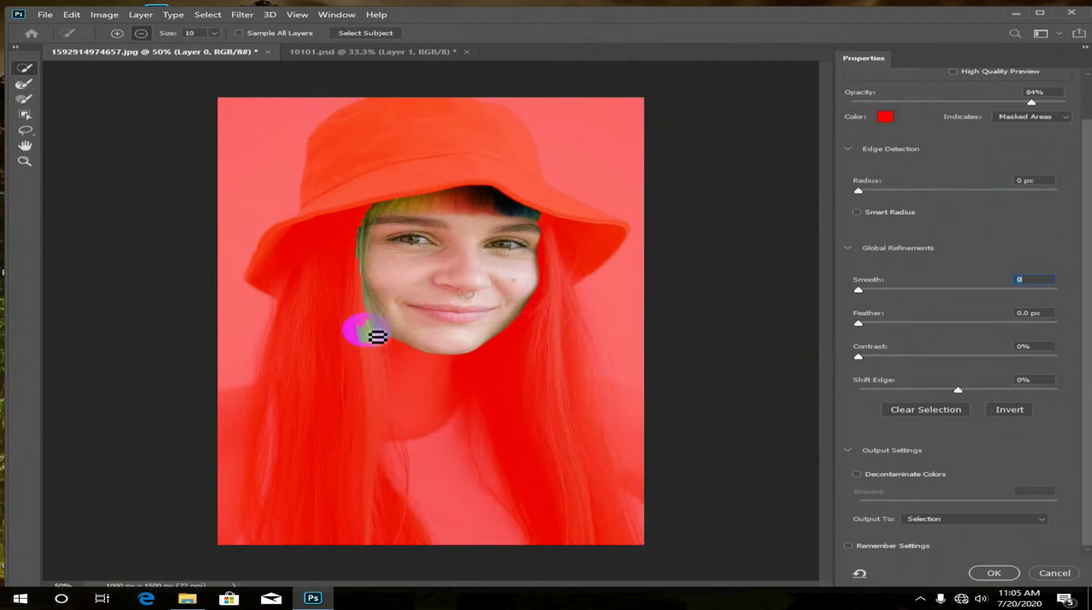
{"action": "mouse_move", "coordinate": [378, 336]}
{"action": "left_mouse_down"}
{"action": "mouse_move", "coordinate": [366, 320]}
{"action": "mouse_move", "coordinate": [376, 347]}
{"action": "mouse_move", "coordinate": [360, 318]}
{"action": "left_mouse_up"}
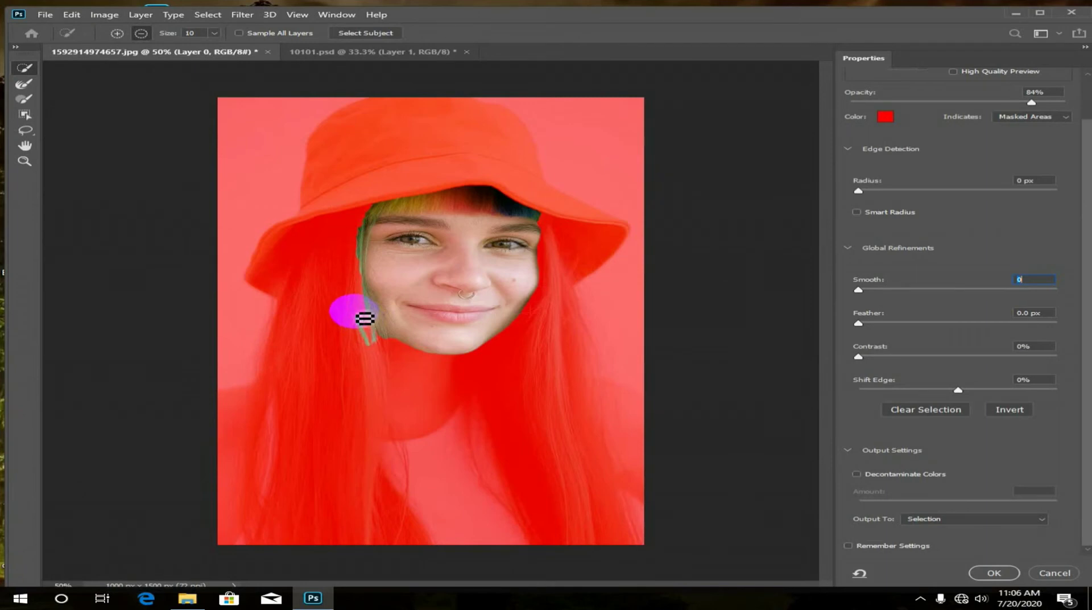
{"action": "mouse_move", "coordinate": [366, 317]}
{"action": "left_mouse_down"}
{"action": "mouse_move", "coordinate": [376, 357]}
{"action": "mouse_move", "coordinate": [369, 316]}
{"action": "mouse_move", "coordinate": [356, 323]}
{"action": "mouse_move", "coordinate": [369, 345]}
{"action": "mouse_move", "coordinate": [366, 229]}
{"action": "mouse_move", "coordinate": [353, 272]}
{"action": "left_mouse_up"}
{"action": "key", "text": "alt"}
Set edge Radius to 0 px and output the selection as a Layer Mask.
{"action": "left_click", "coordinate": [877, 193]}
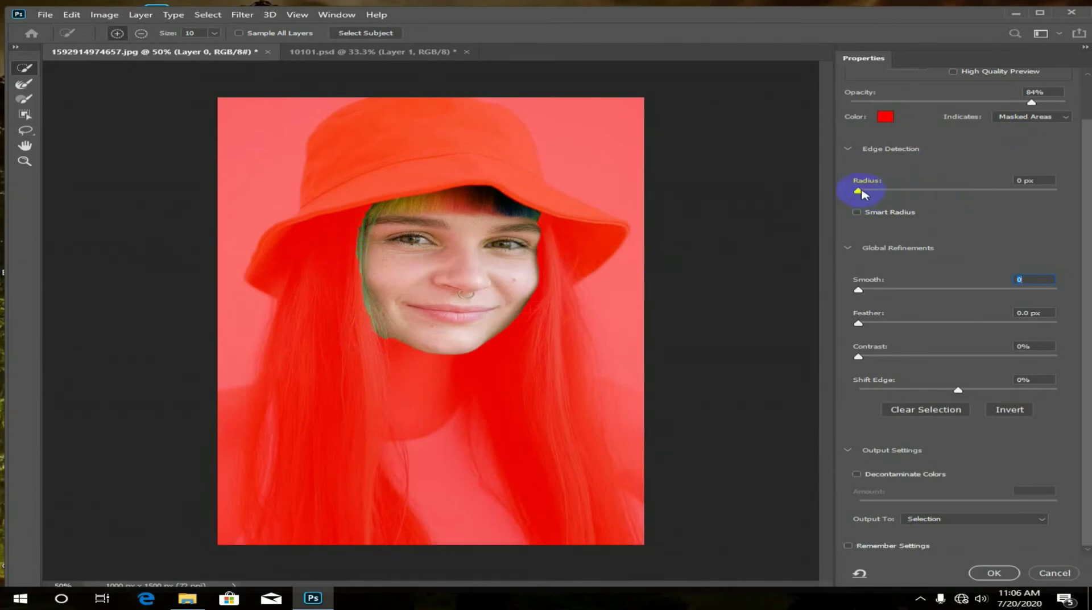
{"action": "left_click", "coordinate": [862, 191]}
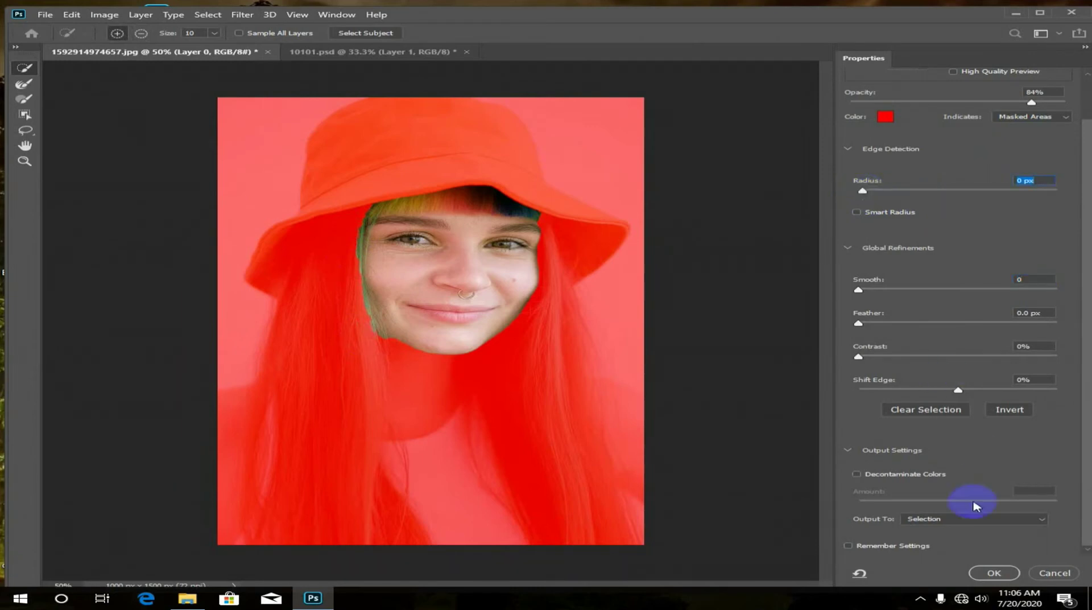
{"action": "left_click", "coordinate": [986, 519]}
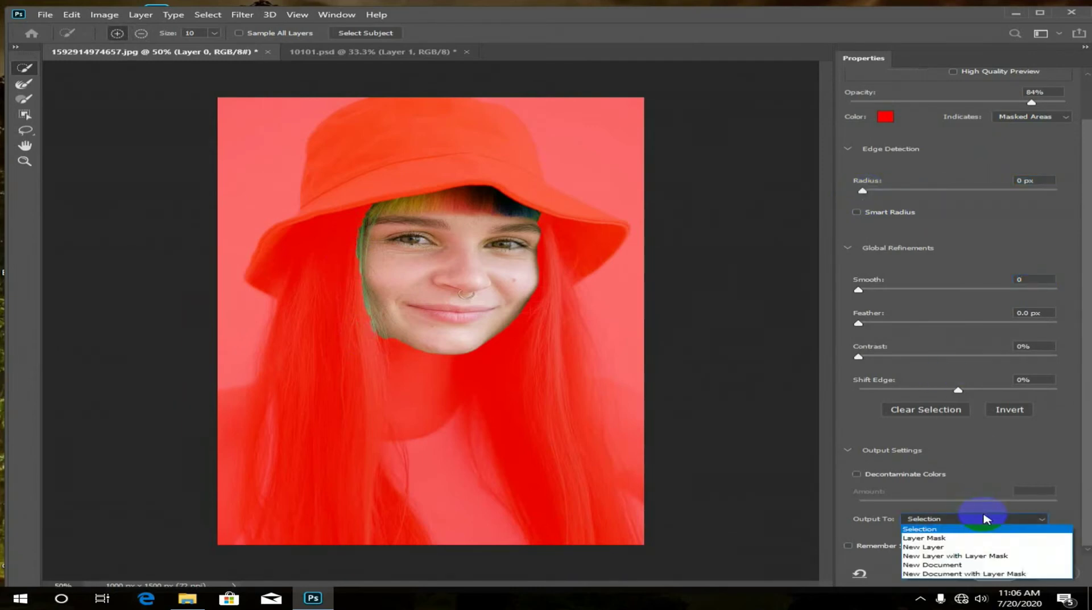
{"action": "left_click", "coordinate": [959, 538]}
{"action": "left_click", "coordinate": [988, 575]}
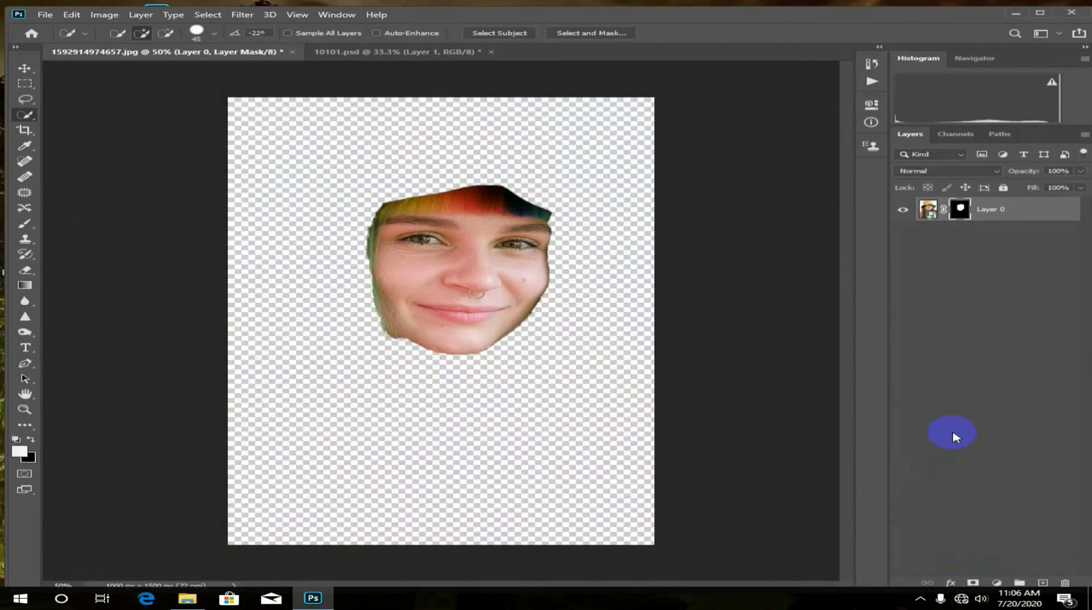
Add a Black & White adjustment layer whose mask is replaced by Layer 0's face mask.
{"action": "left_click", "coordinate": [994, 582]}
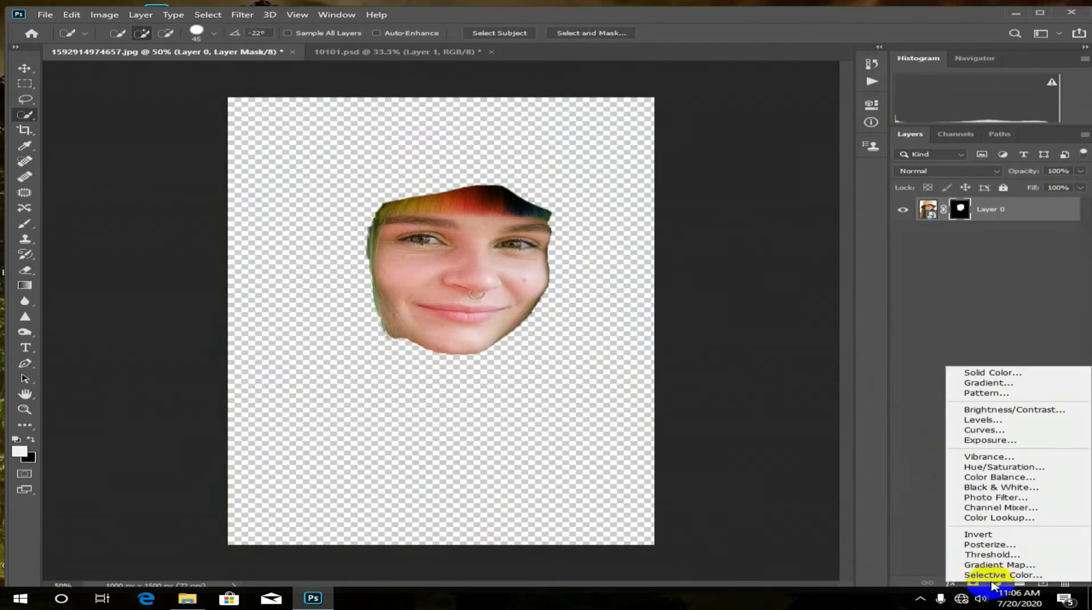
{"action": "left_click", "coordinate": [987, 488]}
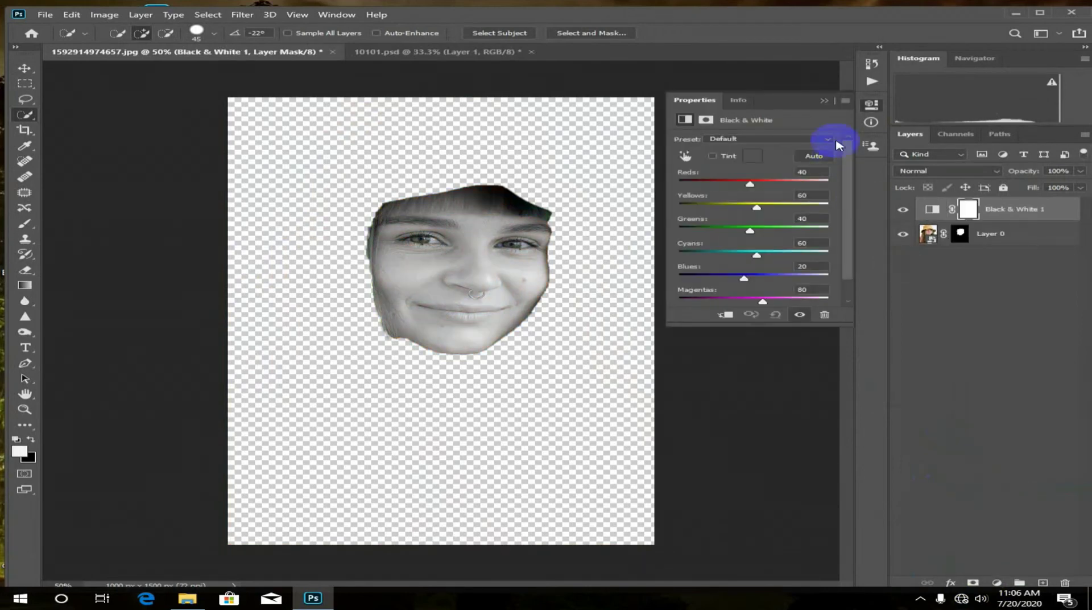
{"action": "left_click", "coordinate": [823, 104]}
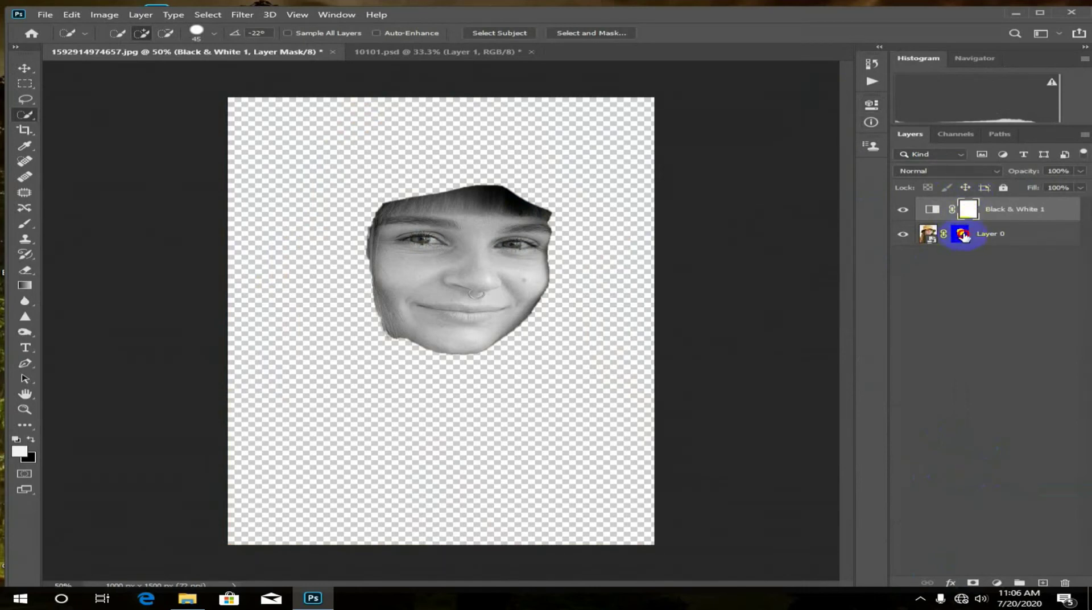
{"action": "left_click_drag", "start_coordinate": [963, 235], "coordinate": [968, 211]}
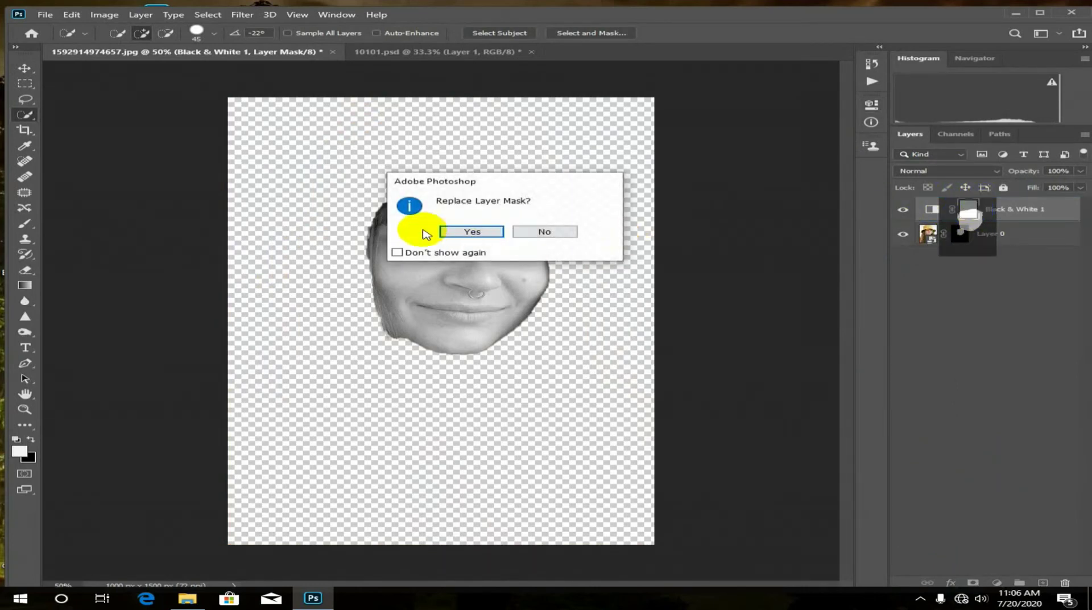
{"action": "left_click", "coordinate": [447, 231]}
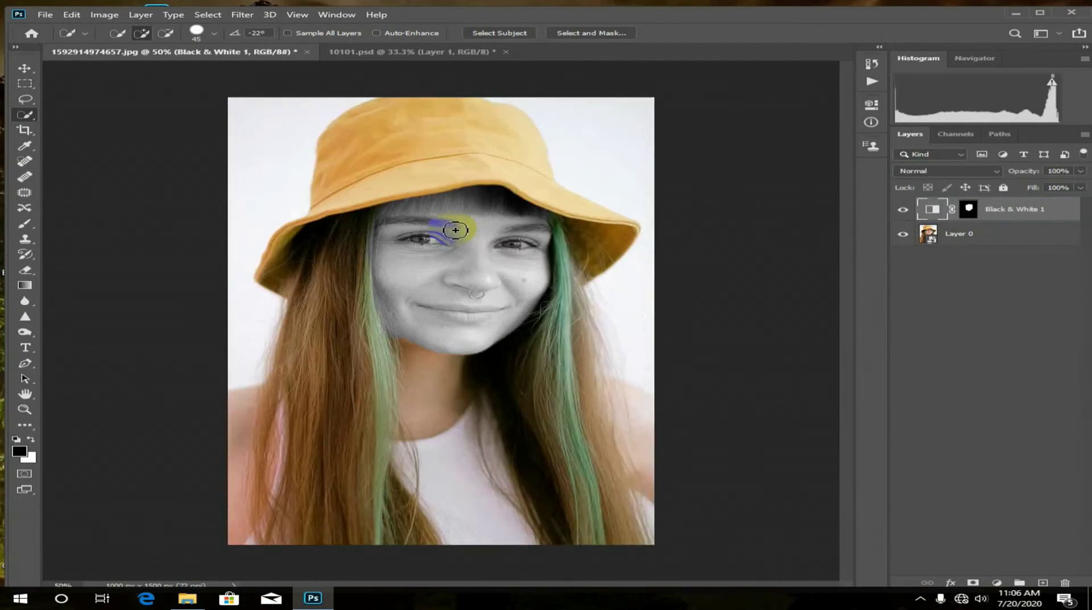
{"action": "left_click", "coordinate": [262, 55]}
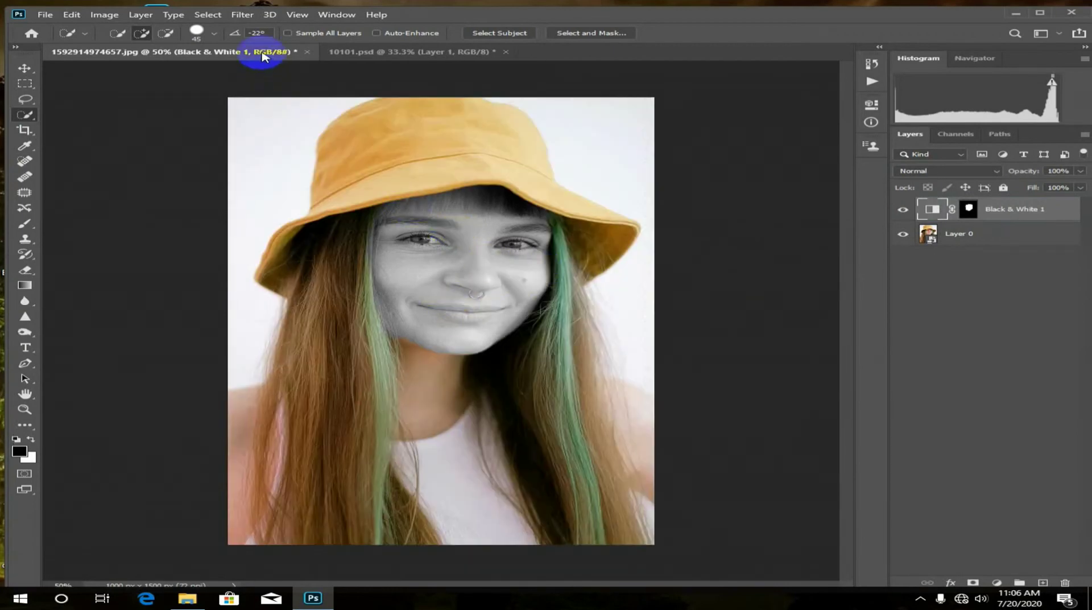
Float the portrait window beside the flag document and convert the flag layer to a Smart Object.
{"action": "mouse_move", "coordinate": [263, 56]}
{"action": "left_mouse_down"}
{"action": "mouse_move", "coordinate": [315, 91]}
{"action": "mouse_move", "coordinate": [882, 168]}
{"action": "left_mouse_up"}
{"action": "left_click_drag", "start_coordinate": [540, 262], "coordinate": [505, 240]}
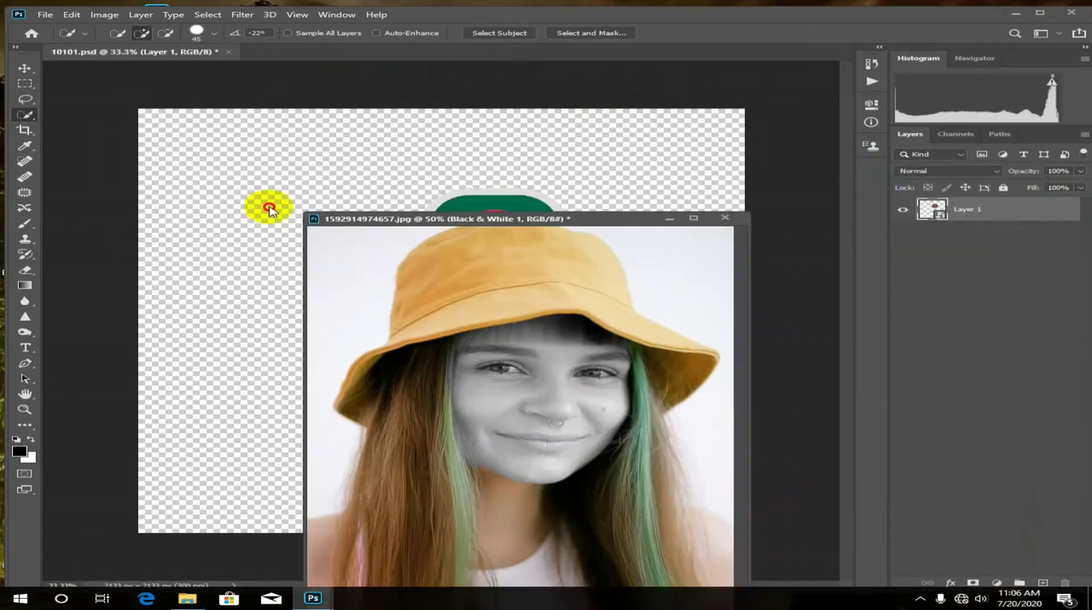
{"action": "left_click_drag", "start_coordinate": [848, 170], "coordinate": [249, 192]}
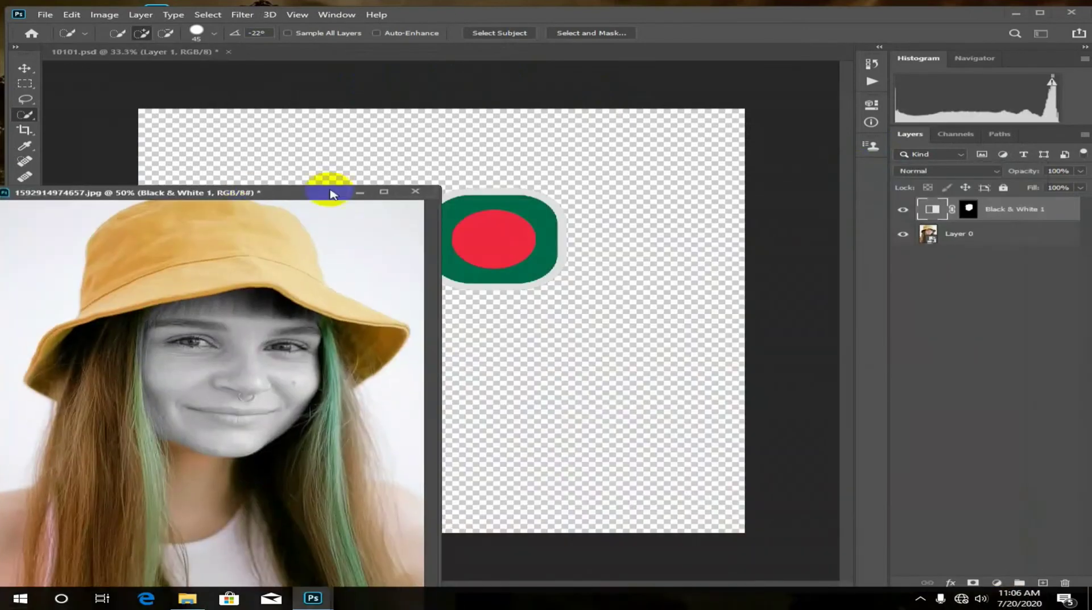
{"action": "left_click", "coordinate": [975, 219]}
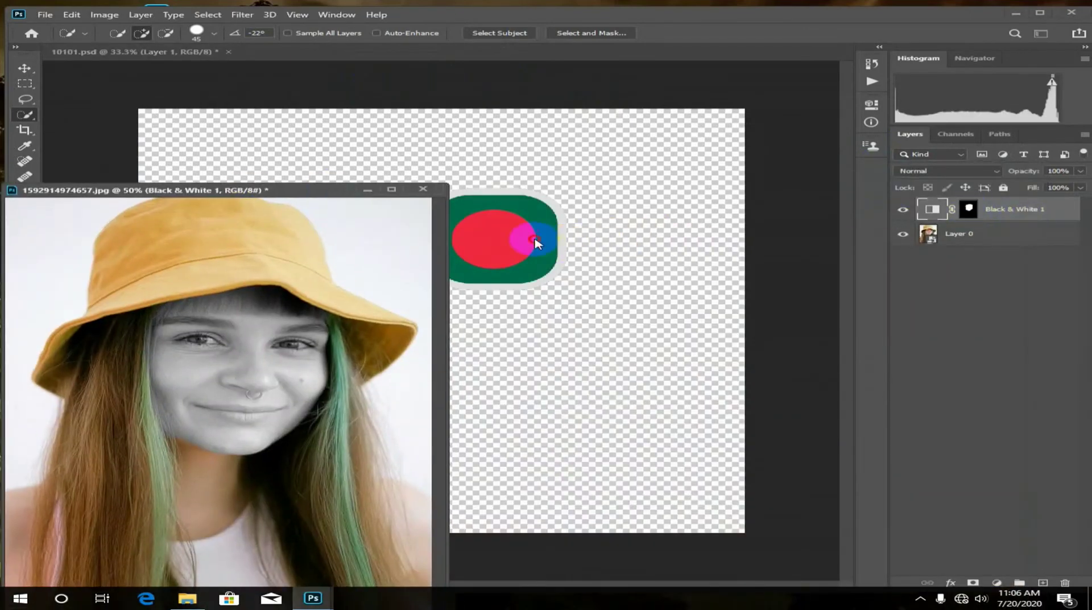
{"action": "left_click_drag", "start_coordinate": [1026, 217], "coordinate": [524, 238]}
{"action": "right_click", "coordinate": [1020, 215]}
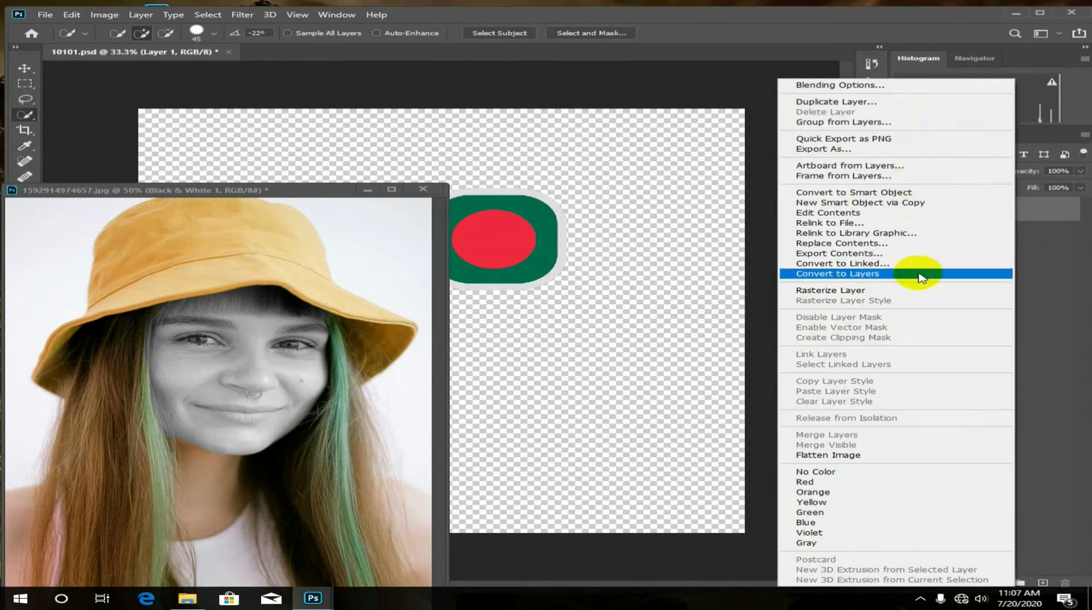
{"action": "left_click", "coordinate": [893, 193]}
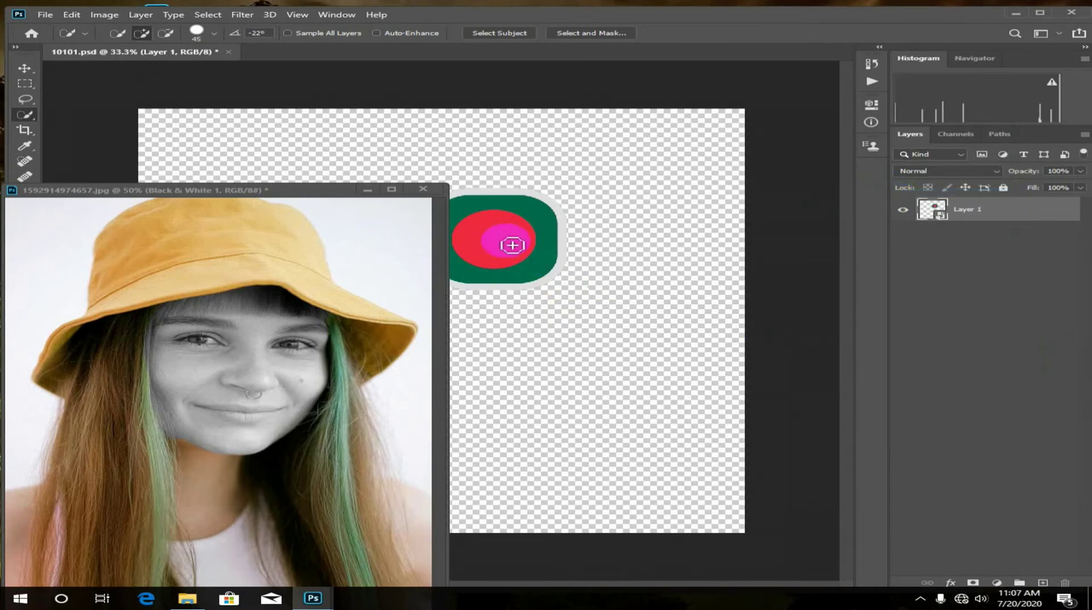
Drag the flag into the portrait and position it over the woman's face.
{"action": "left_click_drag", "start_coordinate": [341, 196], "coordinate": [878, 202]}
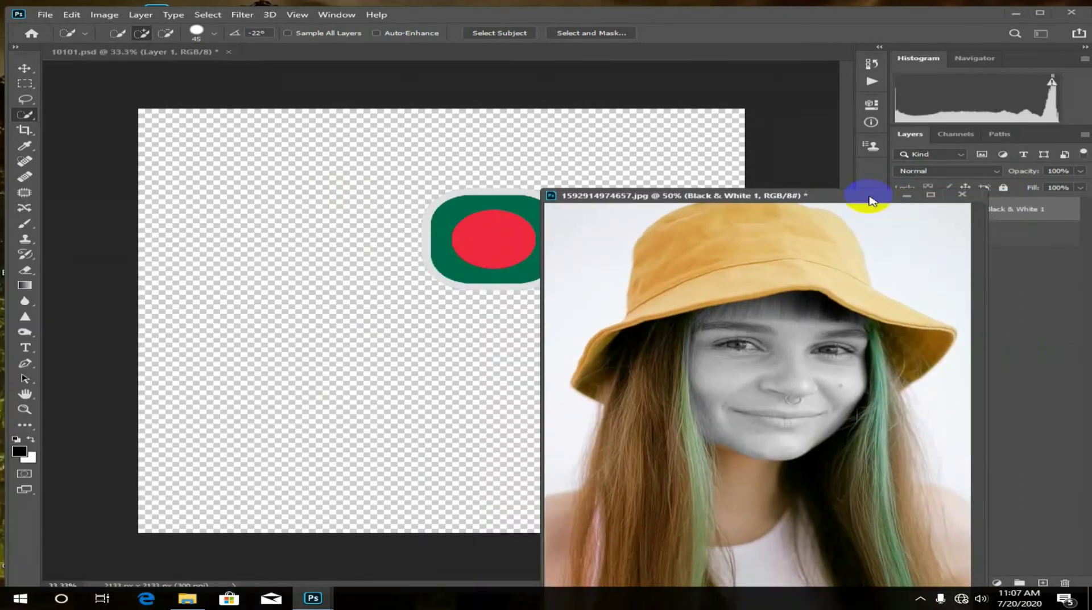
{"action": "left_click", "coordinate": [24, 68]}
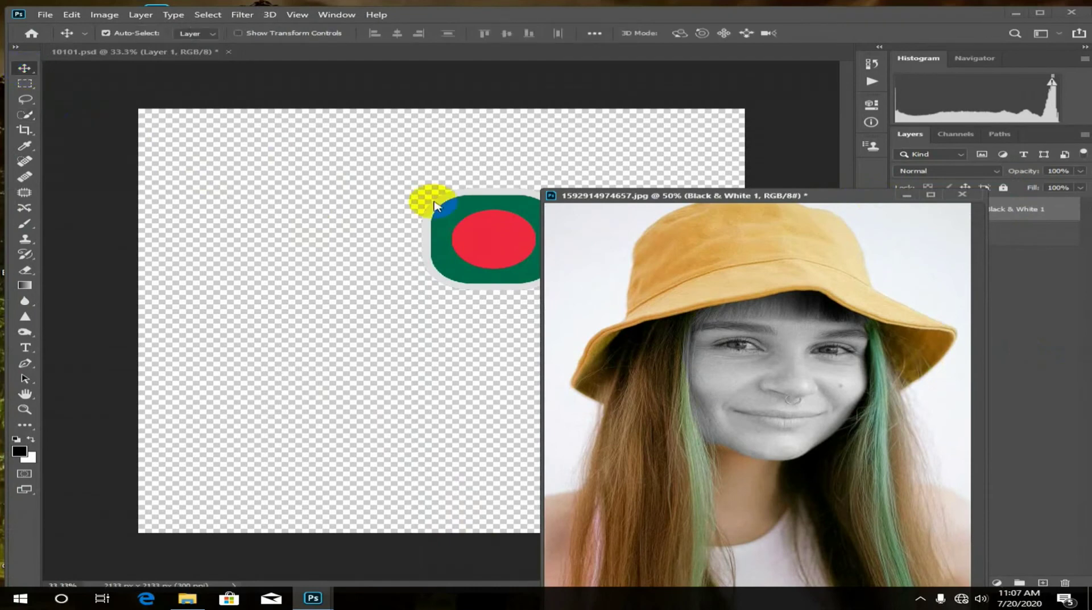
{"action": "left_click", "coordinate": [488, 223]}
{"action": "left_click_drag", "start_coordinate": [488, 224], "coordinate": [788, 364]}
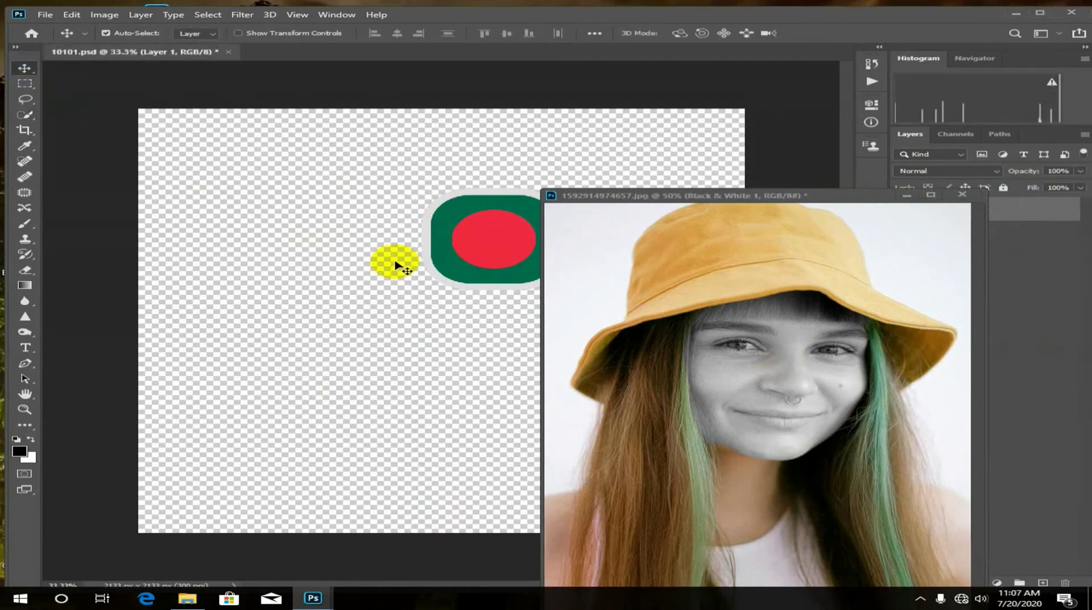
{"action": "left_click_drag", "start_coordinate": [463, 237], "coordinate": [775, 366]}
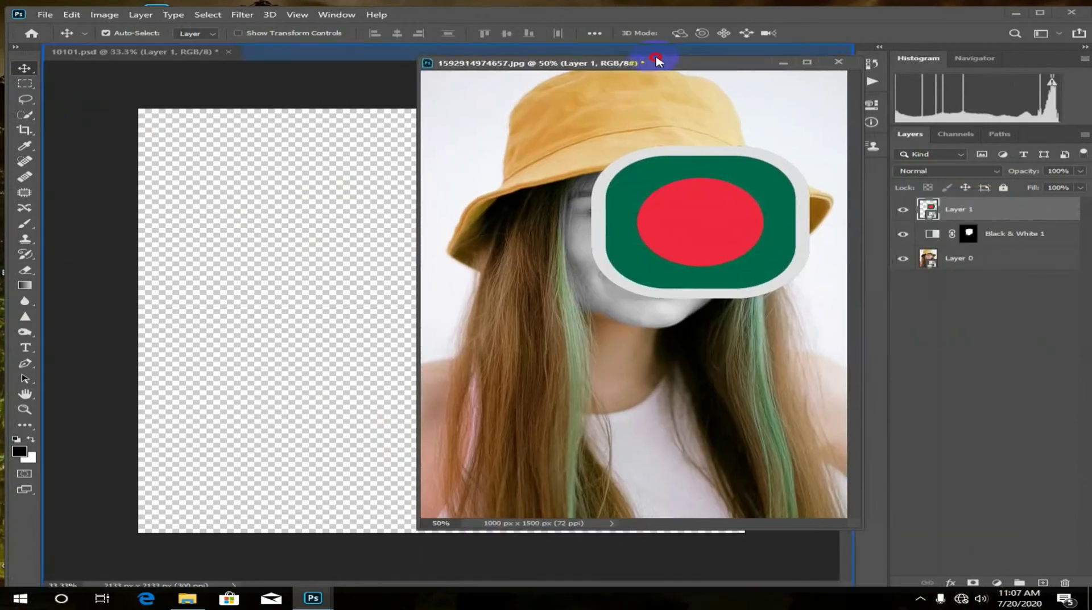
{"action": "left_click_drag", "start_coordinate": [782, 196], "coordinate": [646, 54]}
{"action": "left_click_drag", "start_coordinate": [519, 256], "coordinate": [478, 283]}
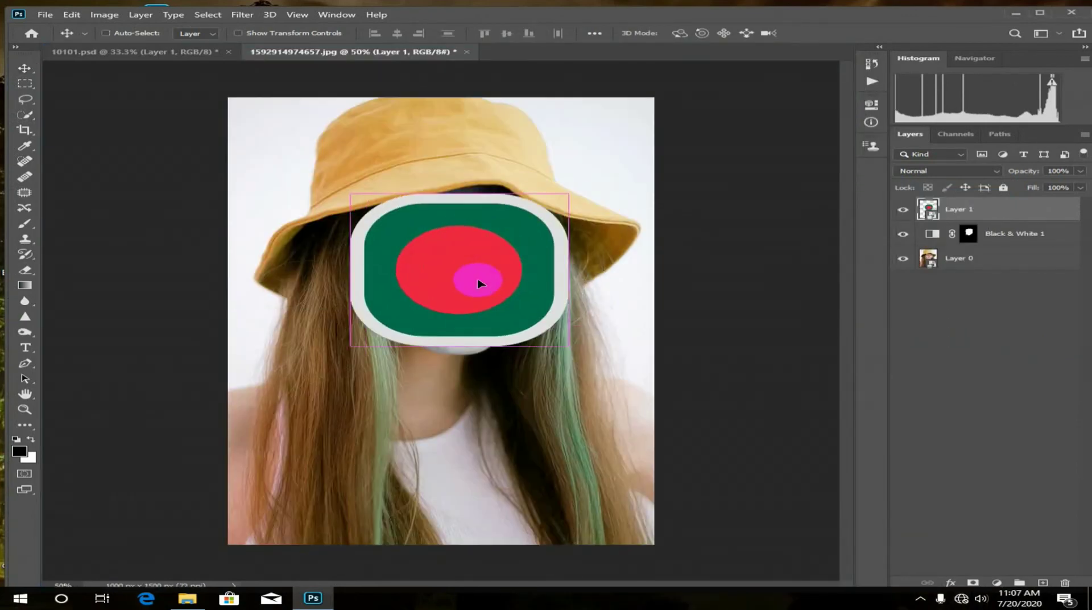
Set the flag layer to 33% opacity and resize it to cover the face.
{"action": "key", "text": "ctrl+t"}
{"action": "left_click", "coordinate": [1080, 171]}
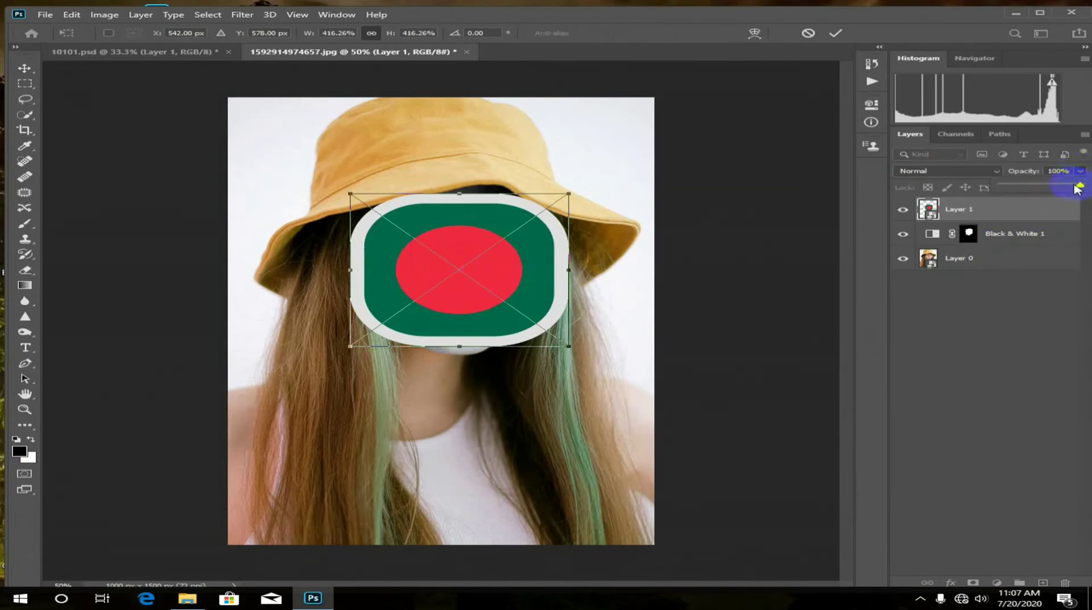
{"action": "left_click_drag", "start_coordinate": [1072, 188], "coordinate": [1030, 191]}
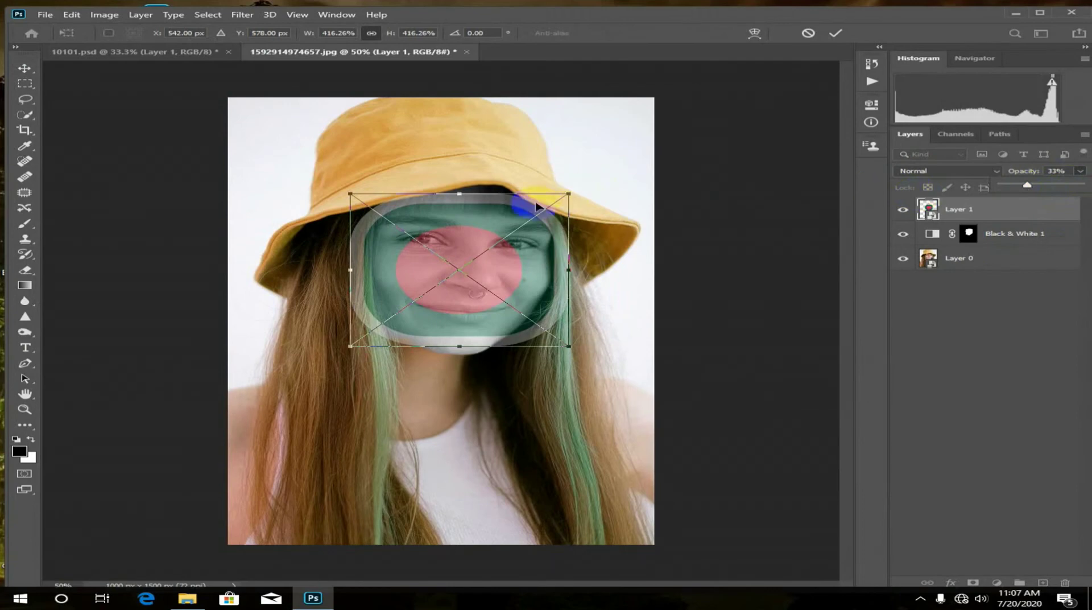
{"action": "mouse_move", "coordinate": [569, 193]}
{"action": "left_mouse_down"}
{"action": "mouse_move", "coordinate": [549, 226]}
{"action": "mouse_move", "coordinate": [546, 211]}
{"action": "left_mouse_up"}
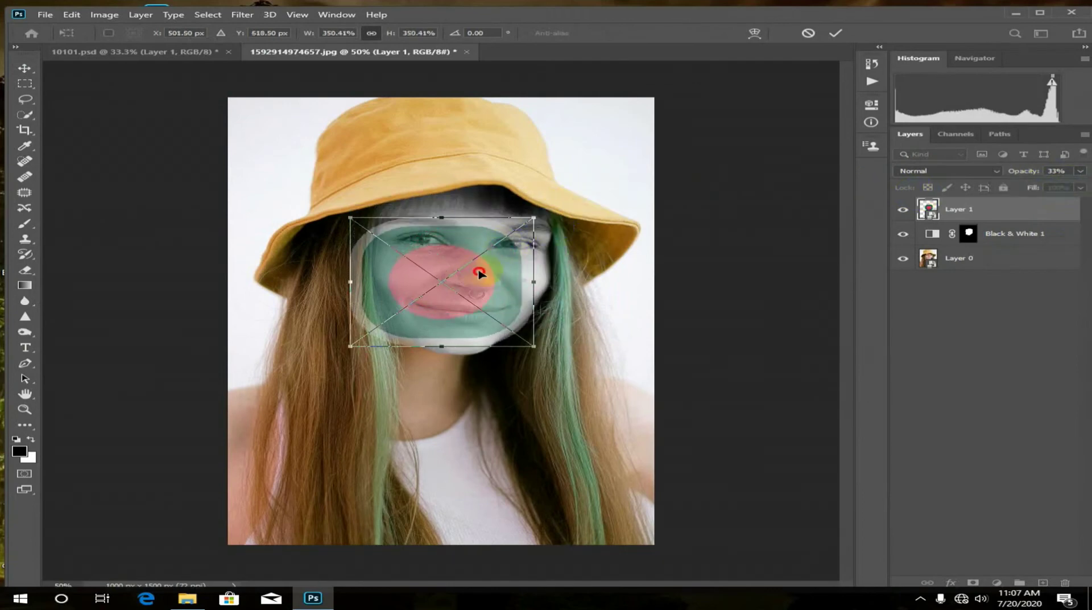
{"action": "left_click_drag", "start_coordinate": [495, 264], "coordinate": [500, 260]}
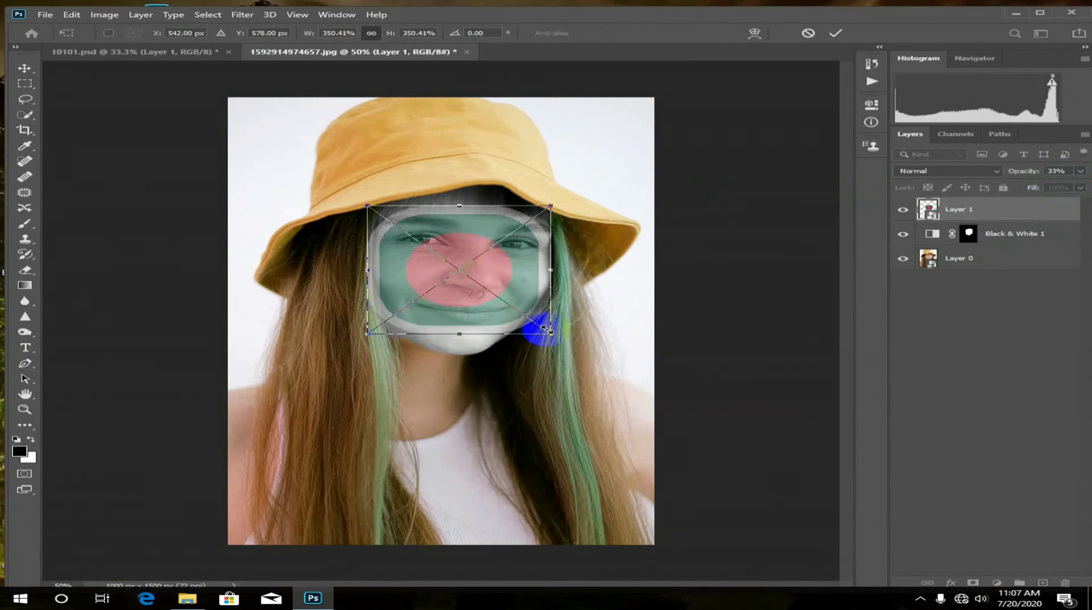
{"action": "left_click_drag", "start_coordinate": [546, 329], "coordinate": [549, 333]}
{"action": "key", "text": "Return"}
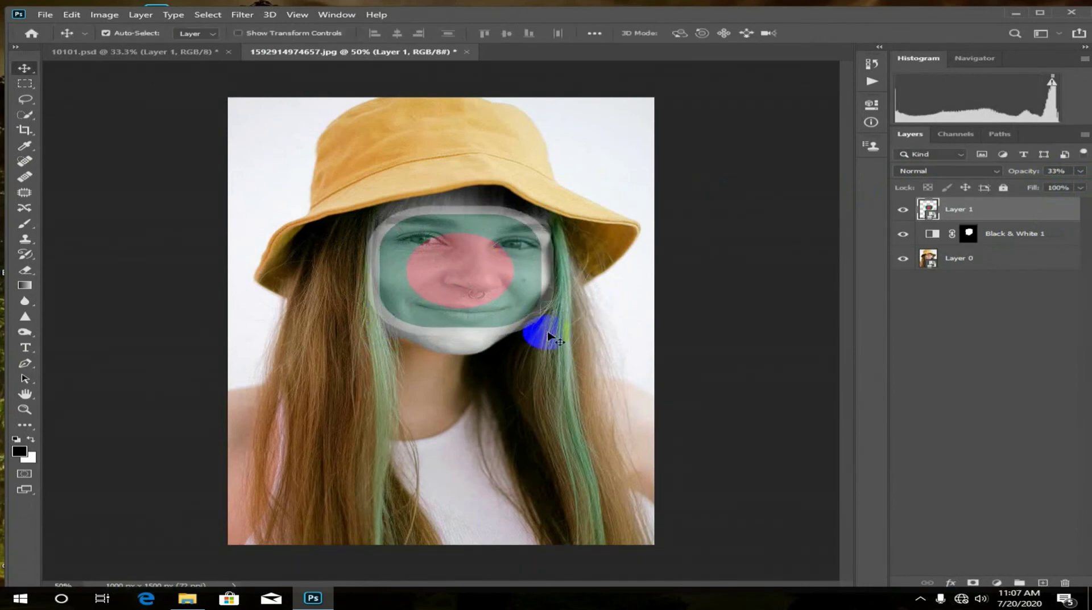
Apply a Pinch filter with Amount -4 to the flag on Layer 1.
{"action": "left_click", "coordinate": [243, 15]}
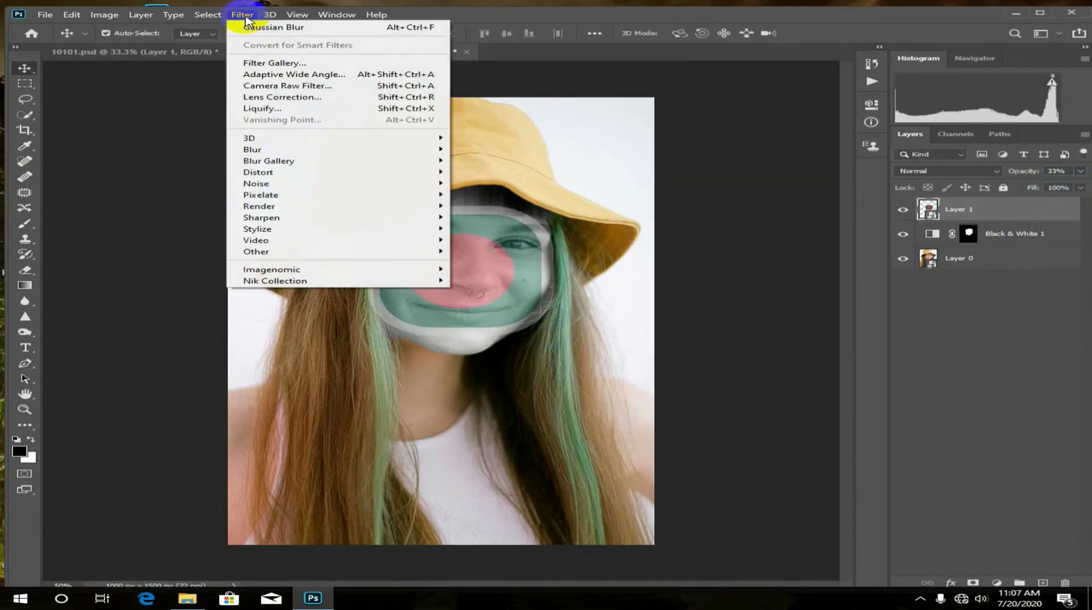
{"action": "mouse_move", "coordinate": [258, 172]}
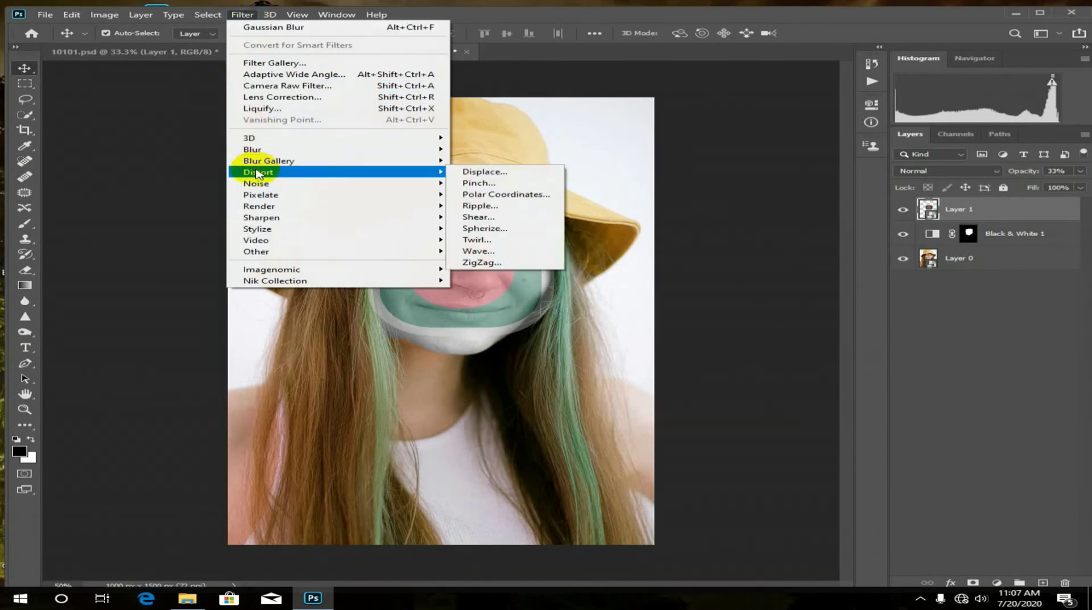
{"action": "left_click", "coordinate": [462, 186]}
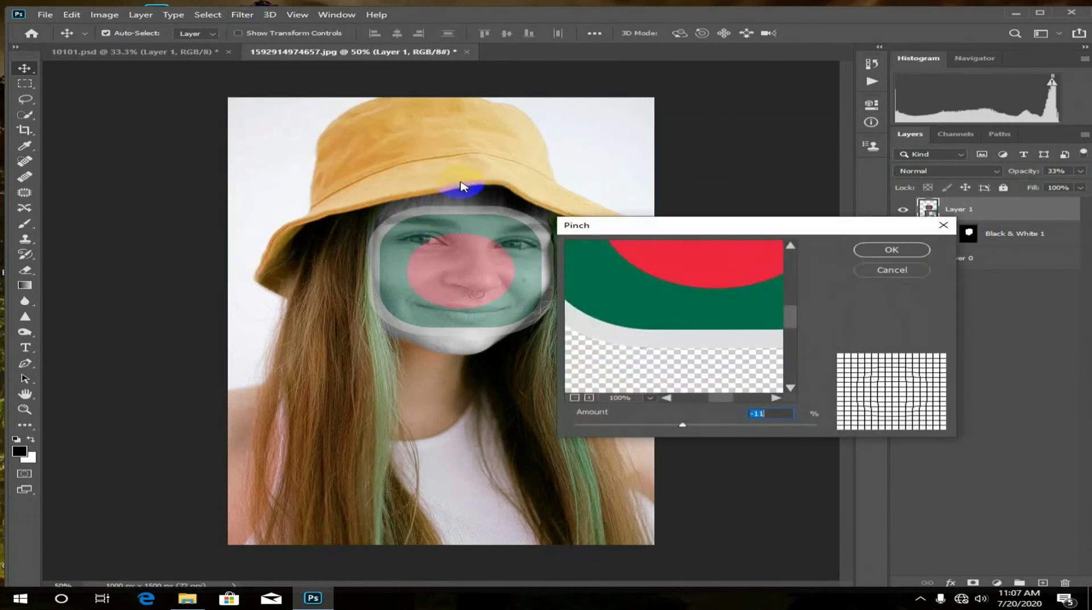
{"action": "left_click", "coordinate": [574, 398]}
{"action": "left_click_drag", "start_coordinate": [695, 292], "coordinate": [687, 334]}
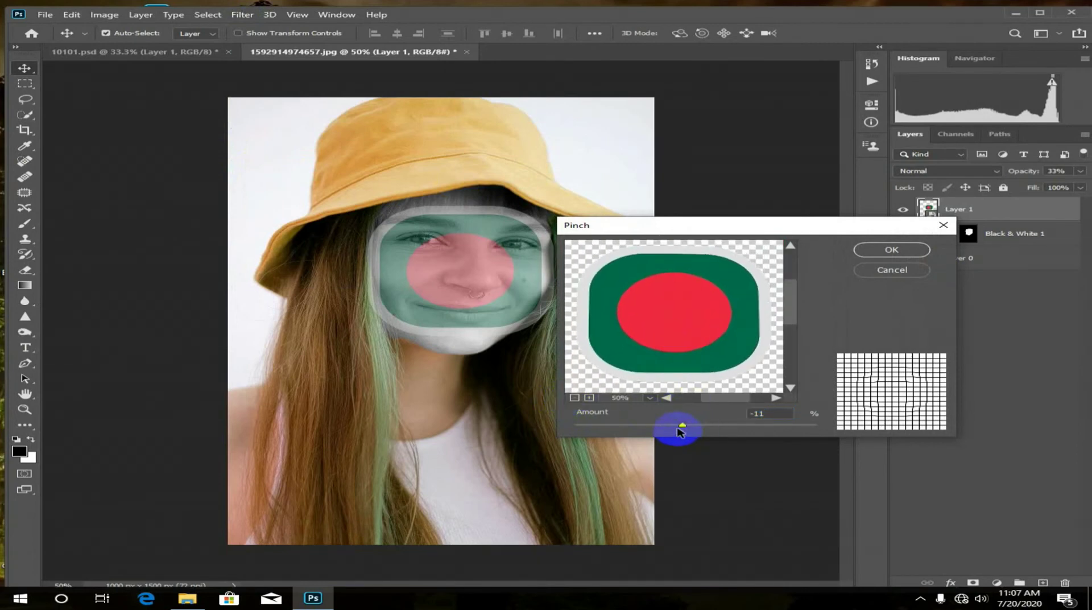
{"action": "mouse_move", "coordinate": [675, 429]}
{"action": "left_mouse_down"}
{"action": "mouse_move", "coordinate": [659, 427]}
{"action": "mouse_move", "coordinate": [693, 434]}
{"action": "left_mouse_up"}
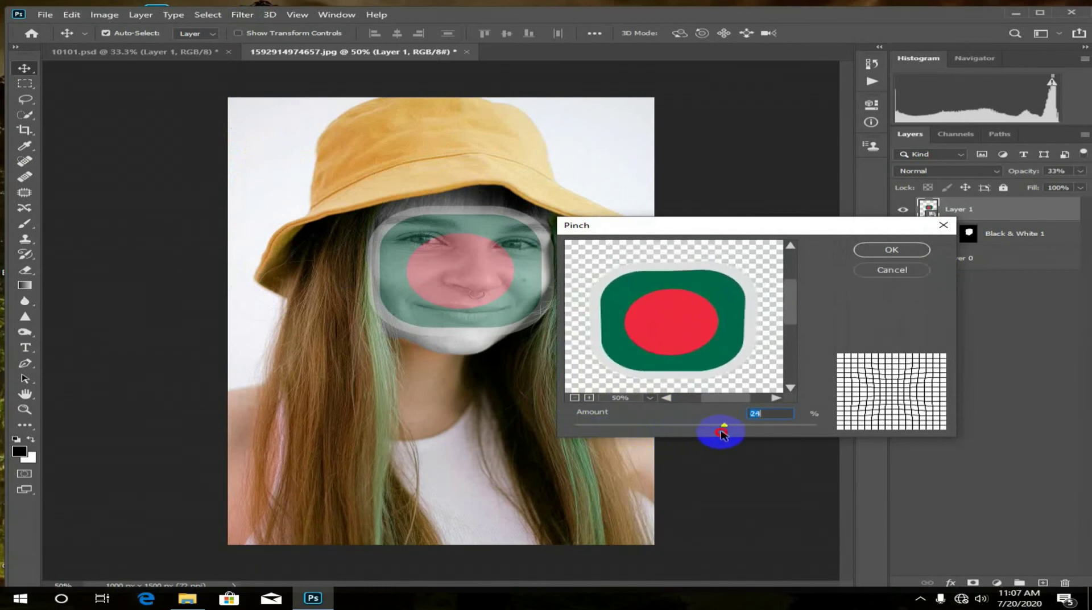
{"action": "left_click_drag", "start_coordinate": [694, 434], "coordinate": [688, 433]}
{"action": "left_click", "coordinate": [700, 319]}
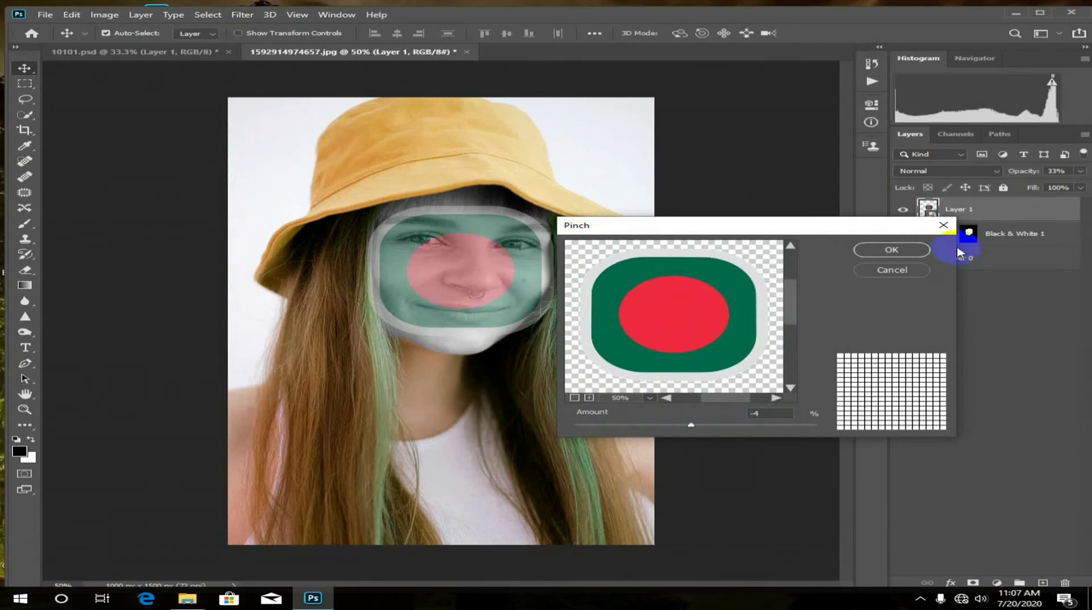
{"action": "left_click", "coordinate": [893, 250]}
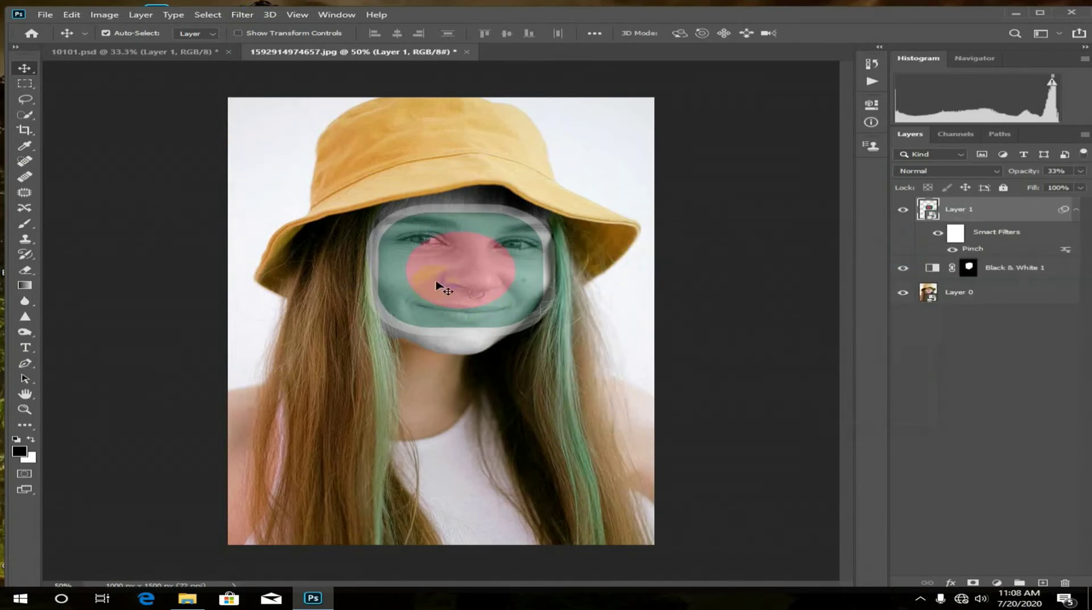
Nudge the flag down and stretch it to about 372% wide by 438% tall.
{"action": "left_click_drag", "start_coordinate": [458, 284], "coordinate": [457, 292]}
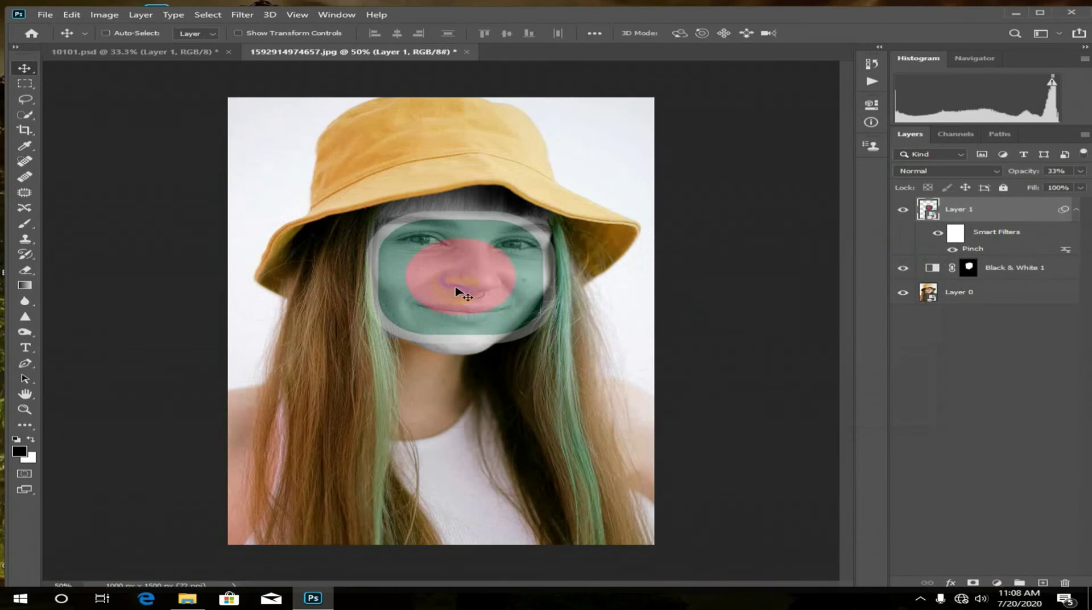
{"action": "key", "text": "ctrl+t"}
{"action": "left_click", "coordinate": [557, 242]}
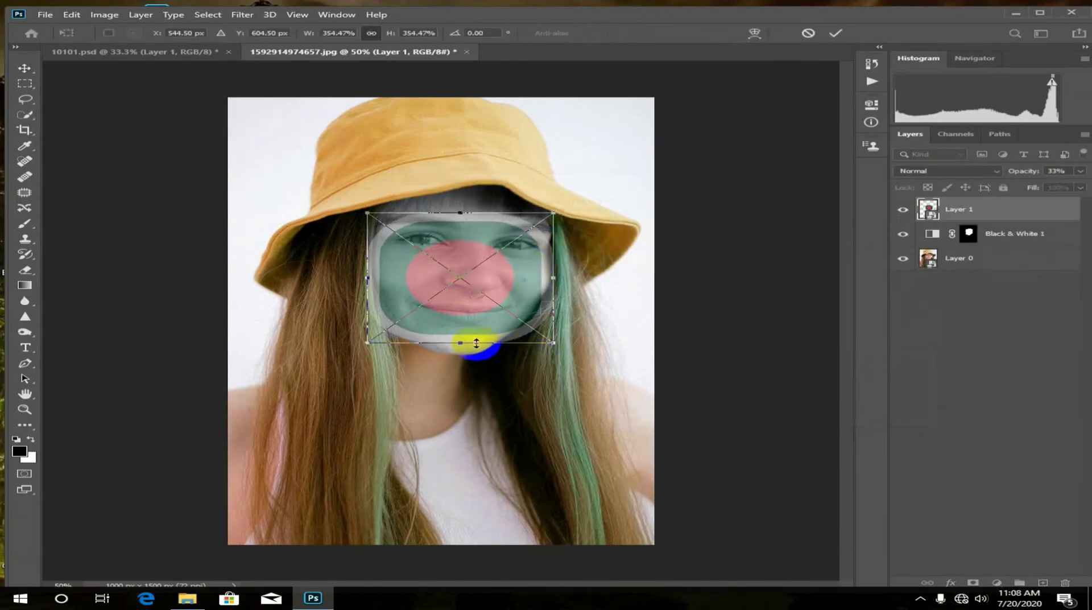
{"action": "left_click_drag", "start_coordinate": [477, 343], "coordinate": [477, 355]}
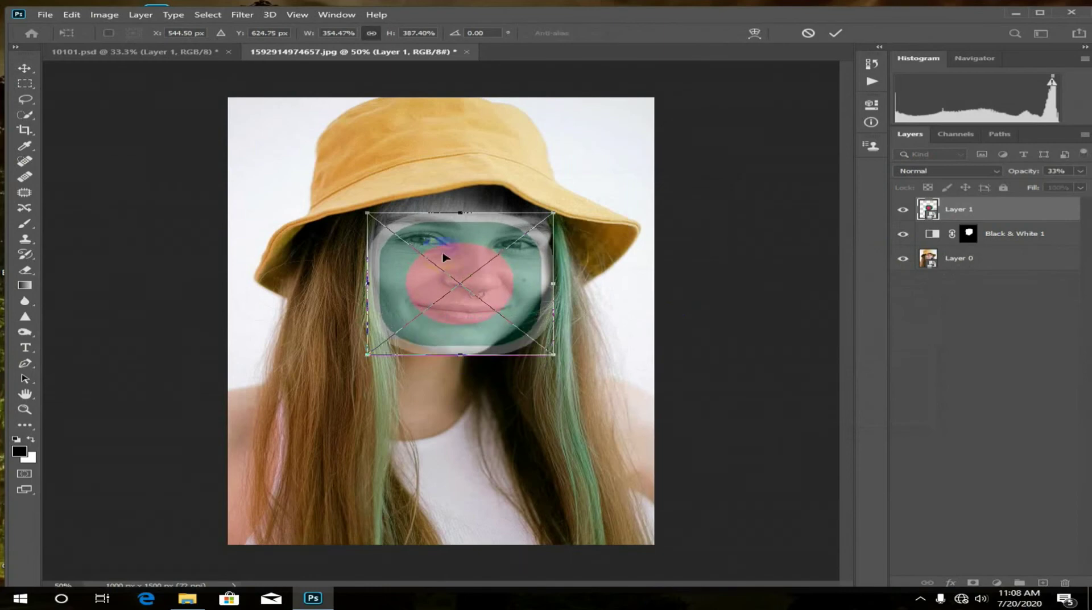
{"action": "left_click_drag", "start_coordinate": [460, 213], "coordinate": [471, 194]}
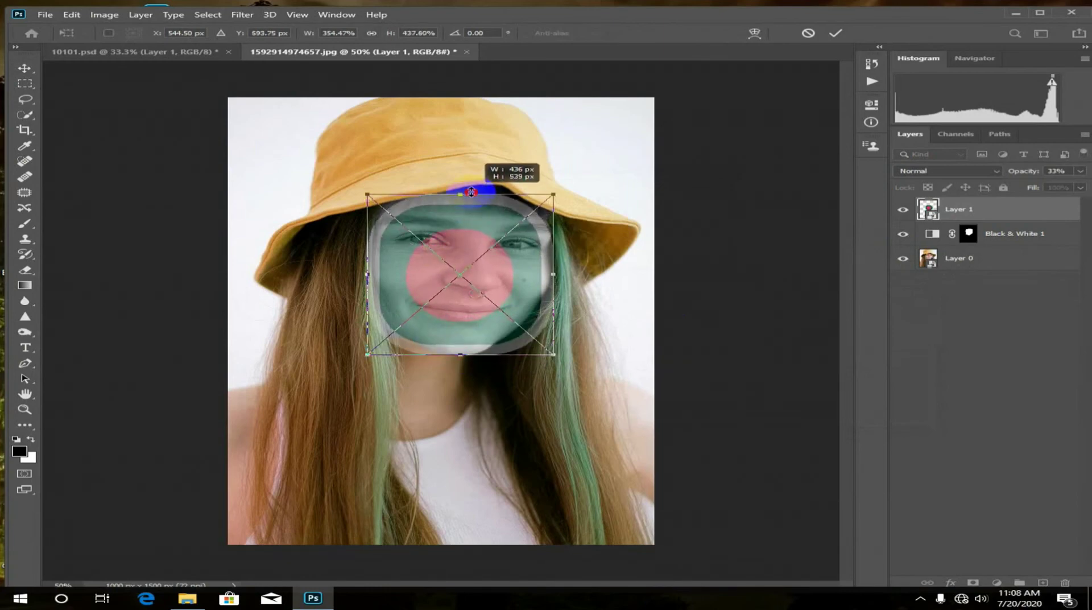
{"action": "left_click_drag", "start_coordinate": [365, 274], "coordinate": [365, 274]}
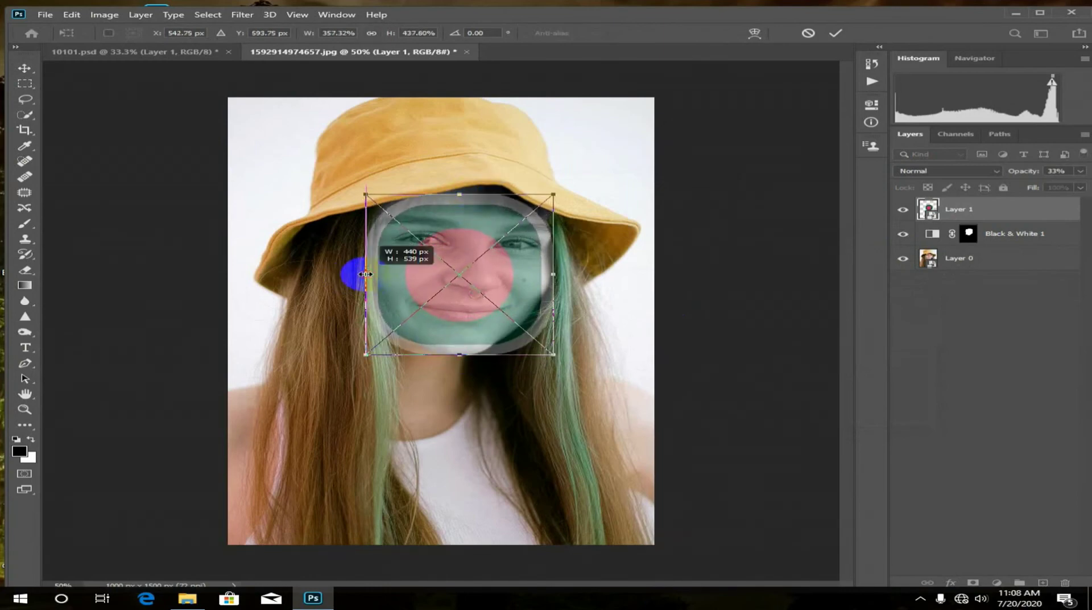
{"action": "left_click_drag", "start_coordinate": [552, 275], "coordinate": [560, 275]}
{"action": "key", "text": "Return"}
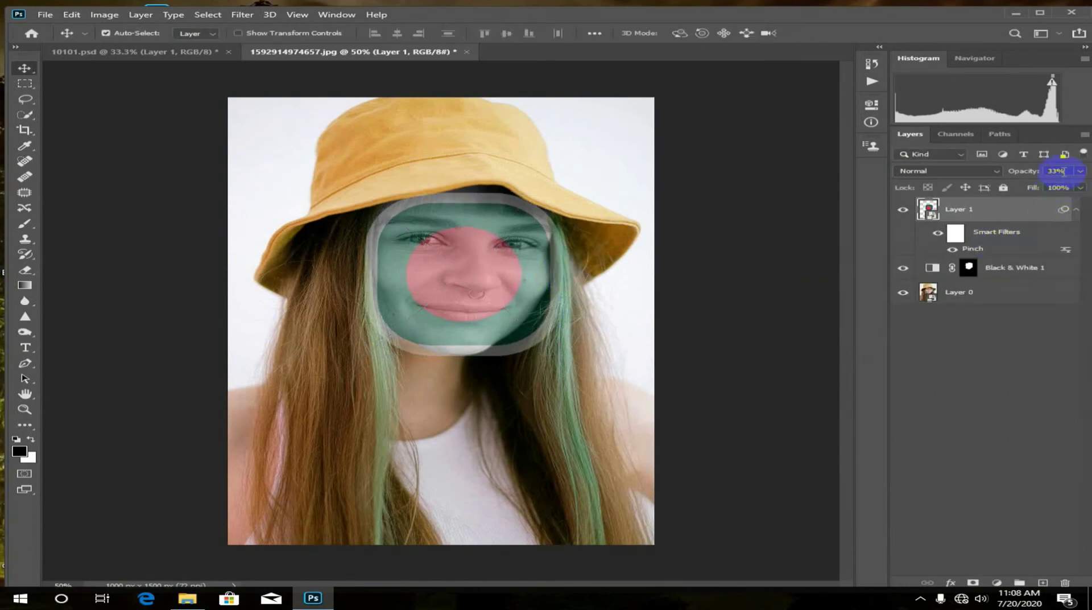
Set the flag layer to 50% opacity with Color Burn blend mode.
{"action": "left_click", "coordinate": [1024, 170]}
{"action": "type", "text": "5"}
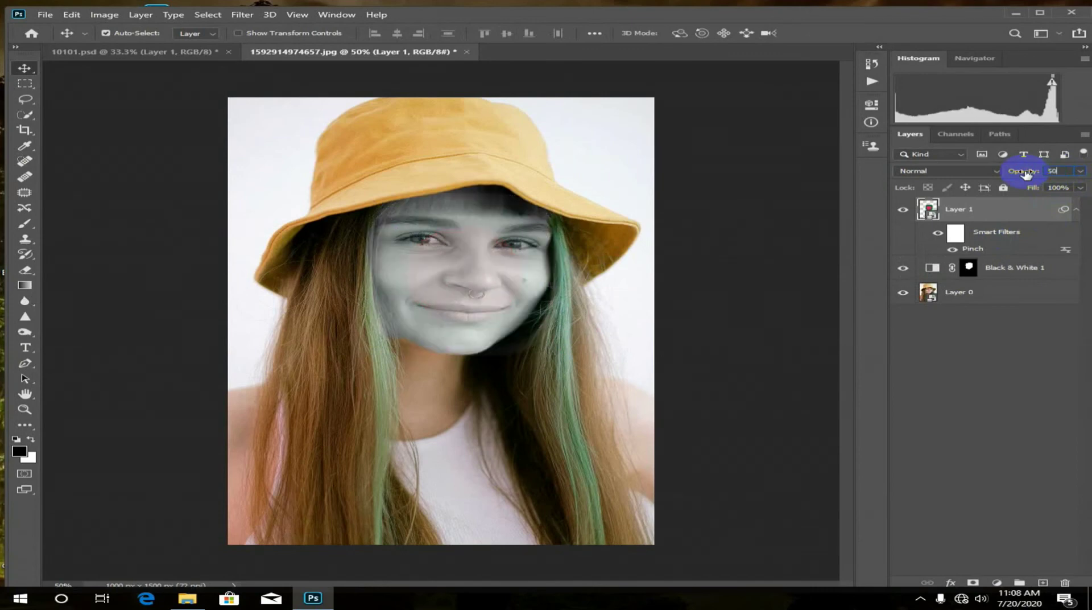
{"action": "type", "text": "0"}
{"action": "left_click", "coordinate": [983, 171]}
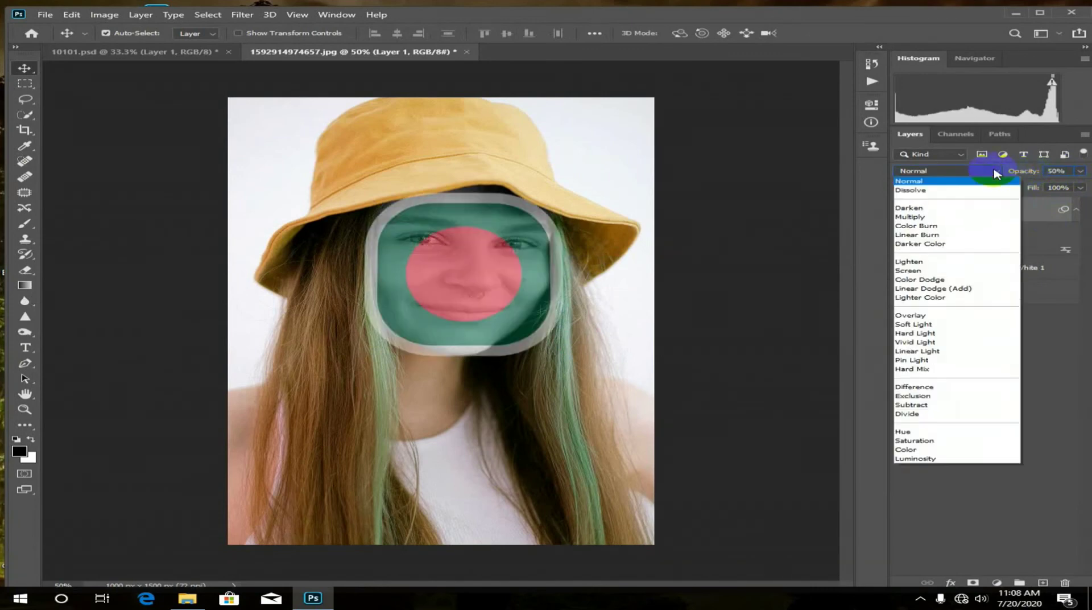
{"action": "left_click", "coordinate": [949, 226]}
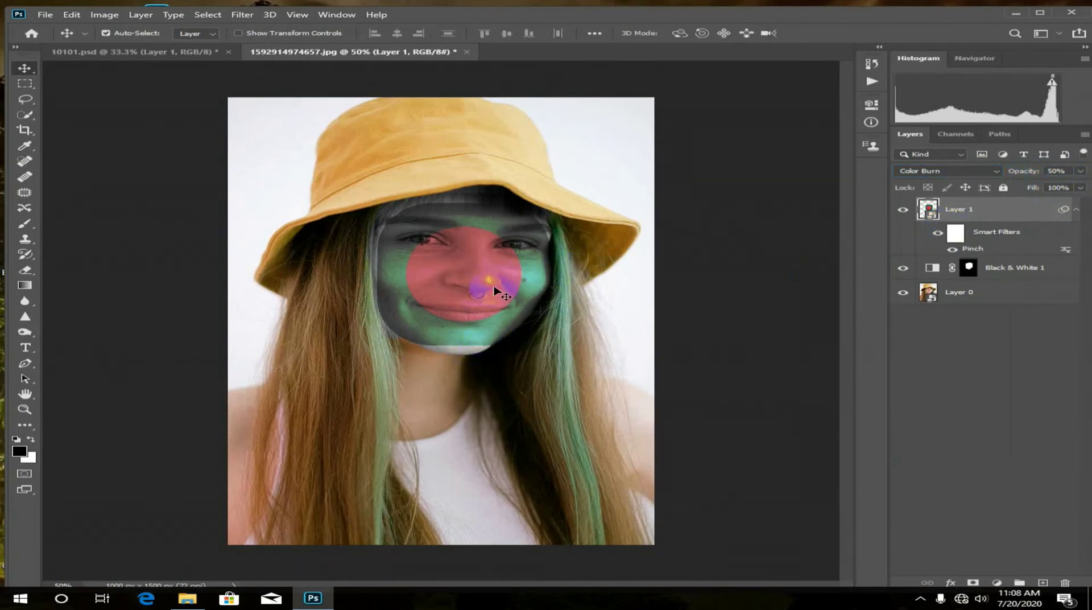
Stretch the flag down, up and left to cover the whole face, about 388% by 513%.
{"action": "key", "text": "ctrl"}
{"action": "key", "text": "ctrl+t"}
{"action": "left_click", "coordinate": [565, 242]}
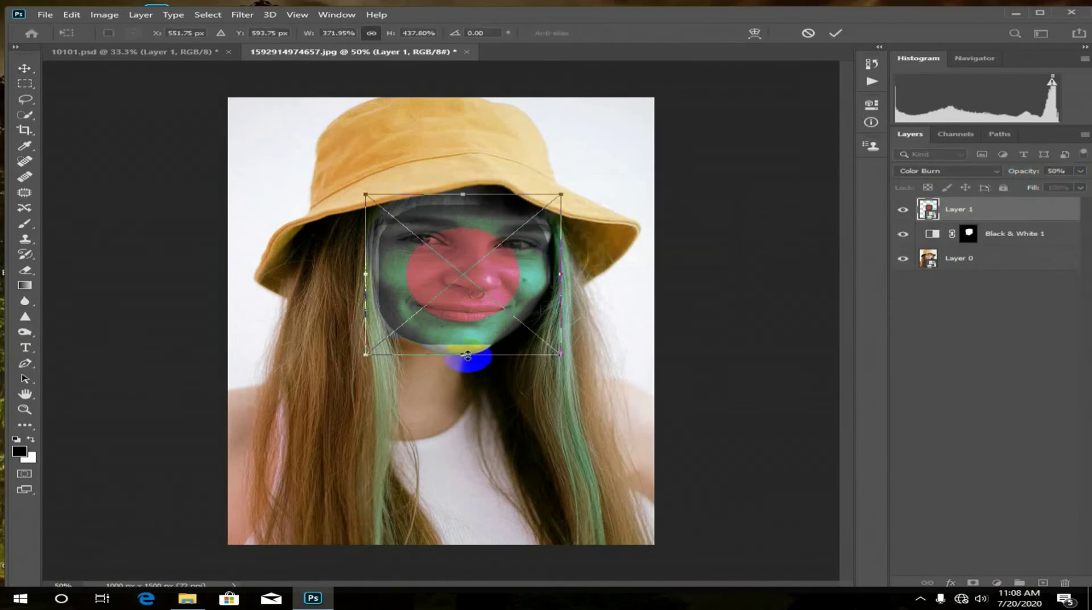
{"action": "left_click_drag", "start_coordinate": [465, 355], "coordinate": [462, 364]}
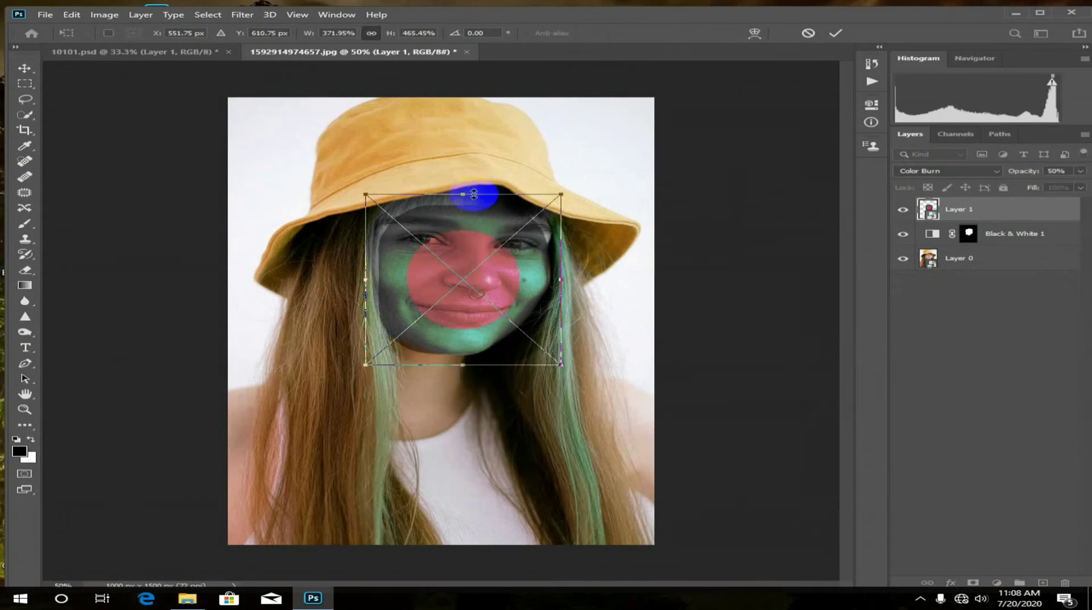
{"action": "left_click_drag", "start_coordinate": [478, 194], "coordinate": [478, 185]}
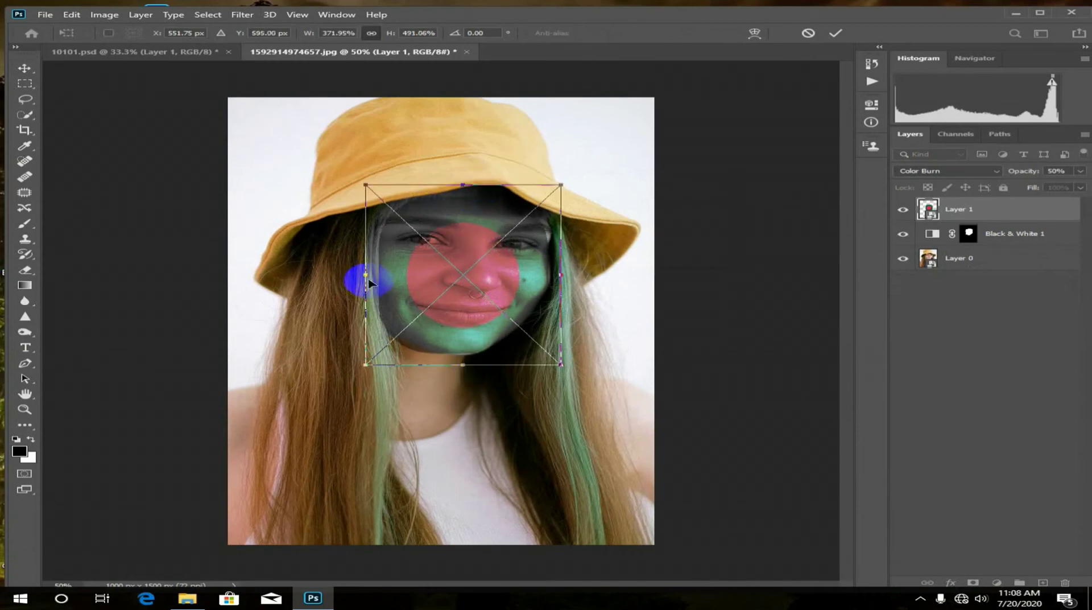
{"action": "left_click_drag", "start_coordinate": [359, 270], "coordinate": [356, 268]}
{"action": "key", "text": "Return"}
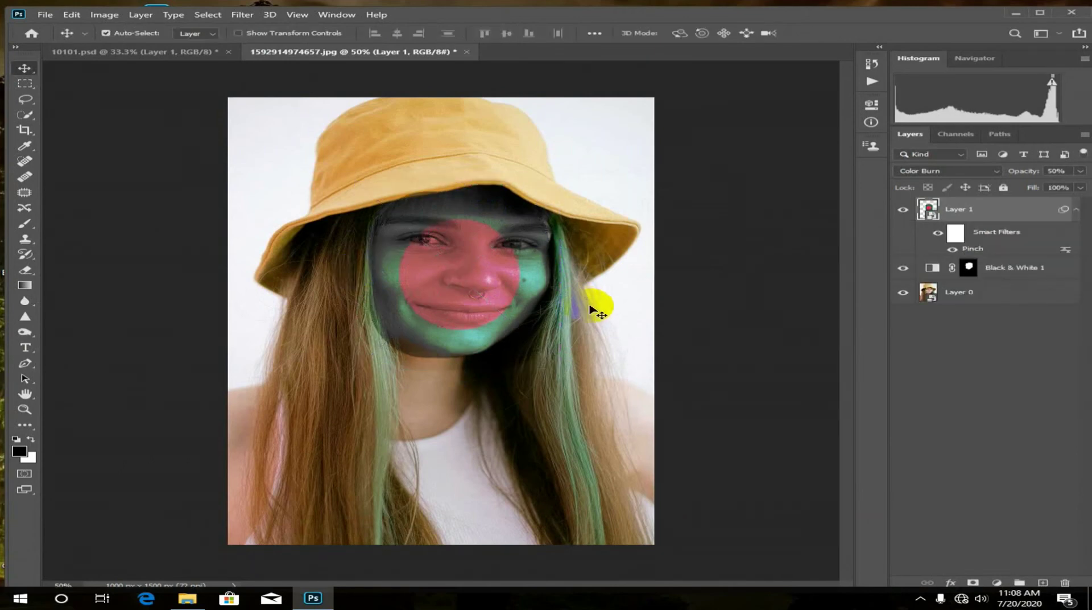
{"action": "left_click", "coordinate": [415, 357]}
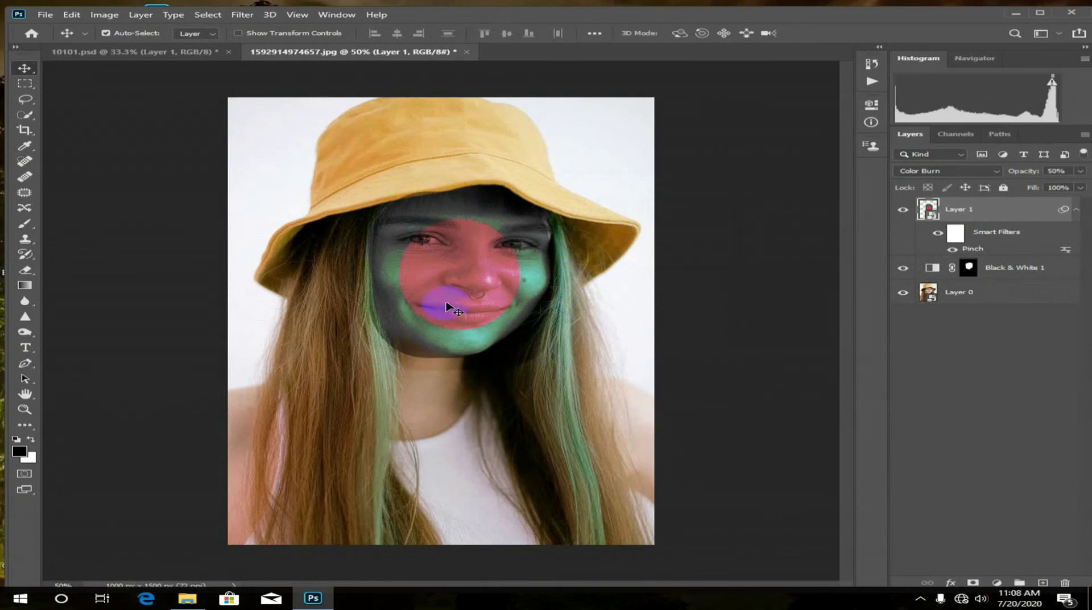
Apply Displace at horizontal and vertical scale 5, using copy.psd from the Desktop as the map.
{"action": "left_click", "coordinate": [257, 17]}
{"action": "mouse_move", "coordinate": [258, 172]}
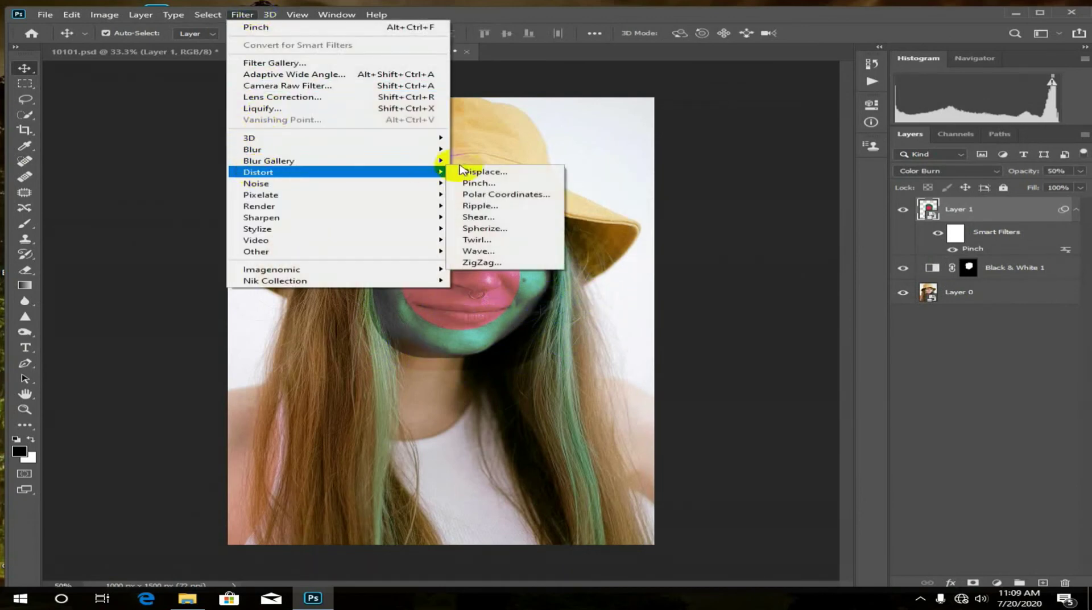
{"action": "left_click", "coordinate": [476, 172]}
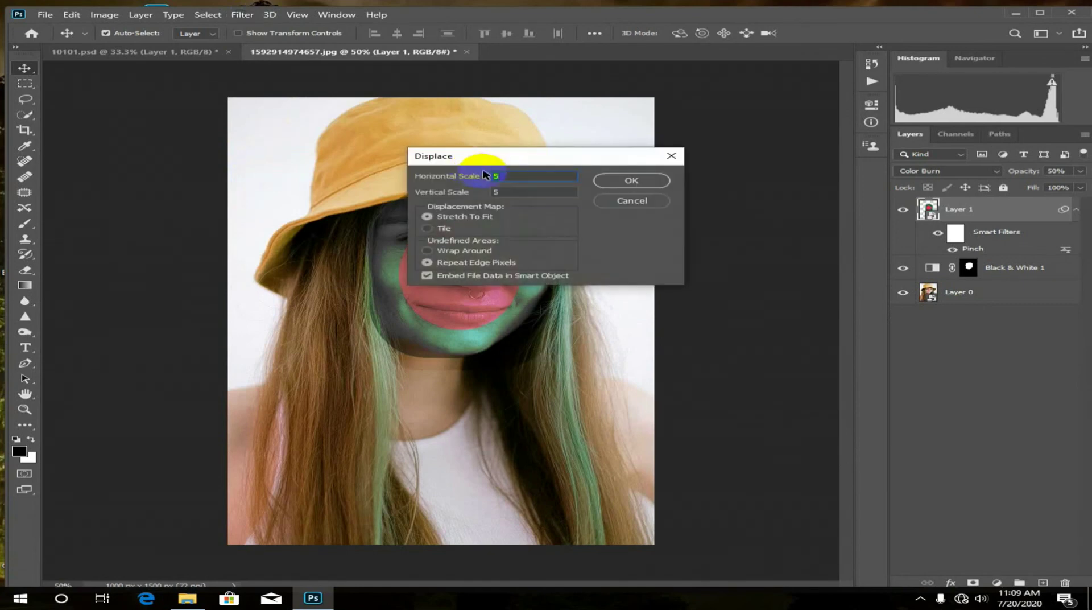
{"action": "left_click", "coordinate": [487, 196]}
{"action": "left_click", "coordinate": [625, 179]}
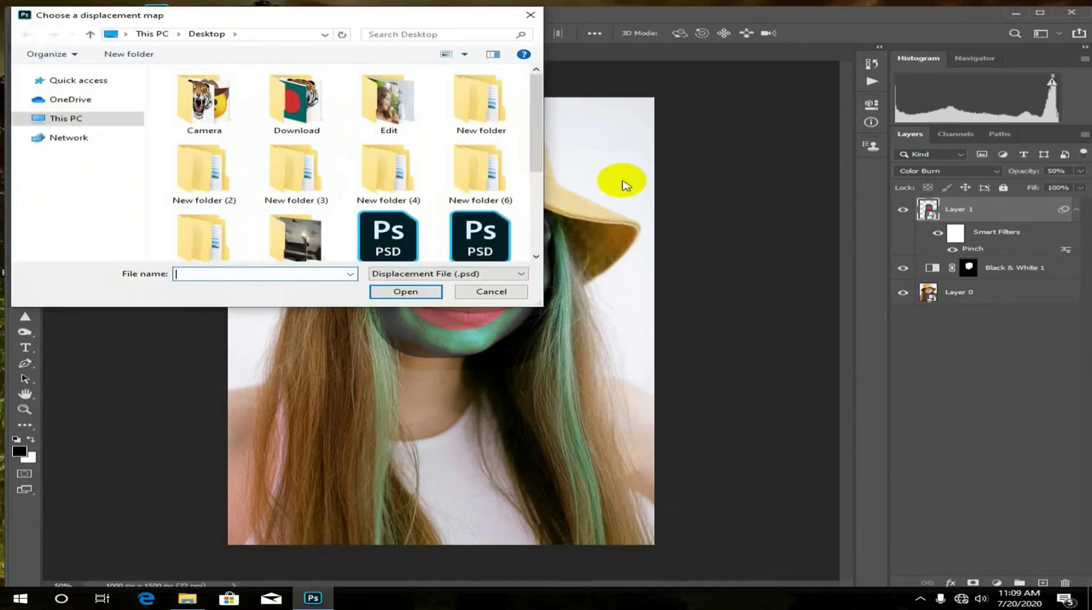
{"action": "scroll", "coordinate": [424, 245], "scroll_direction": "down", "scroll_amount": 1}
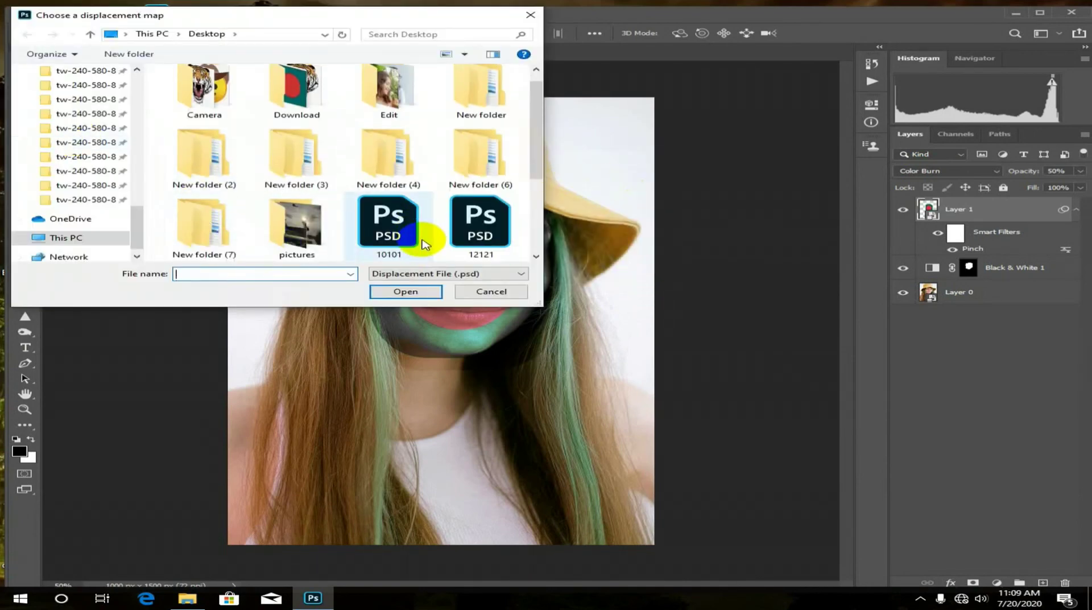
{"action": "scroll", "coordinate": [424, 245], "scroll_direction": "down", "scroll_amount": 2}
{"action": "left_click", "coordinate": [225, 168]}
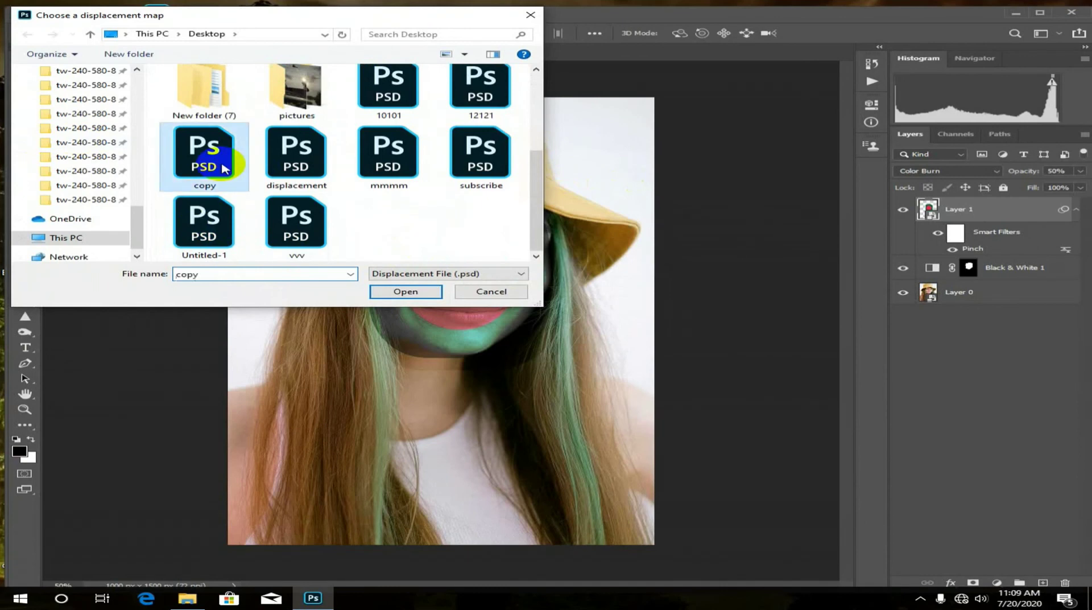
{"action": "left_click", "coordinate": [409, 291]}
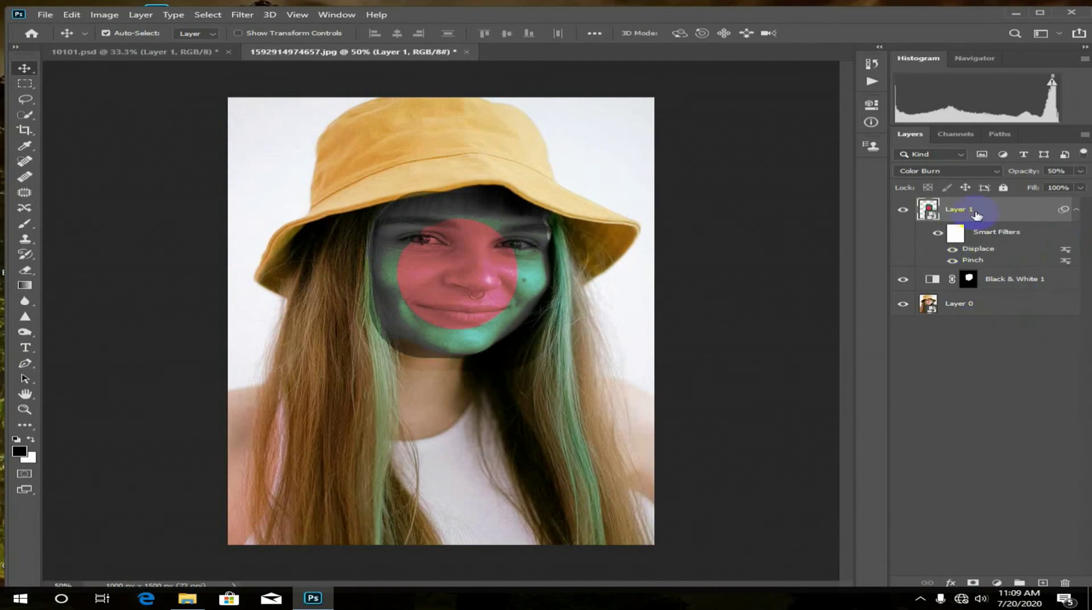
Copy the Black & White 1 face mask onto Layer 1 and add a Vibrance adjustment layer.
{"action": "left_click", "coordinate": [969, 279]}
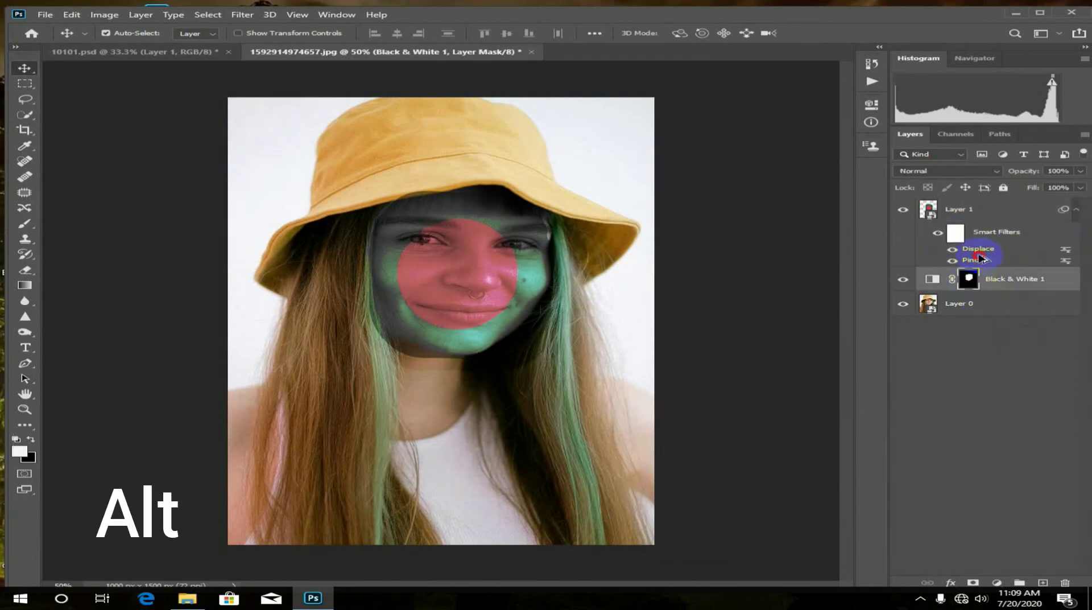
{"action": "left_click_drag", "start_coordinate": [974, 284], "coordinate": [986, 210]}
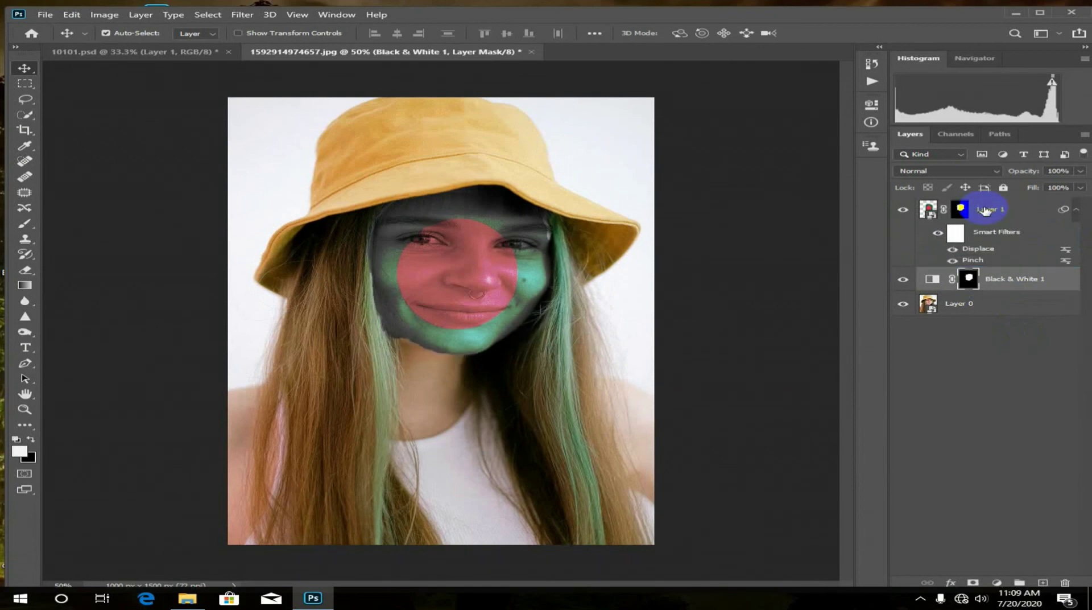
{"action": "left_click", "coordinate": [987, 211]}
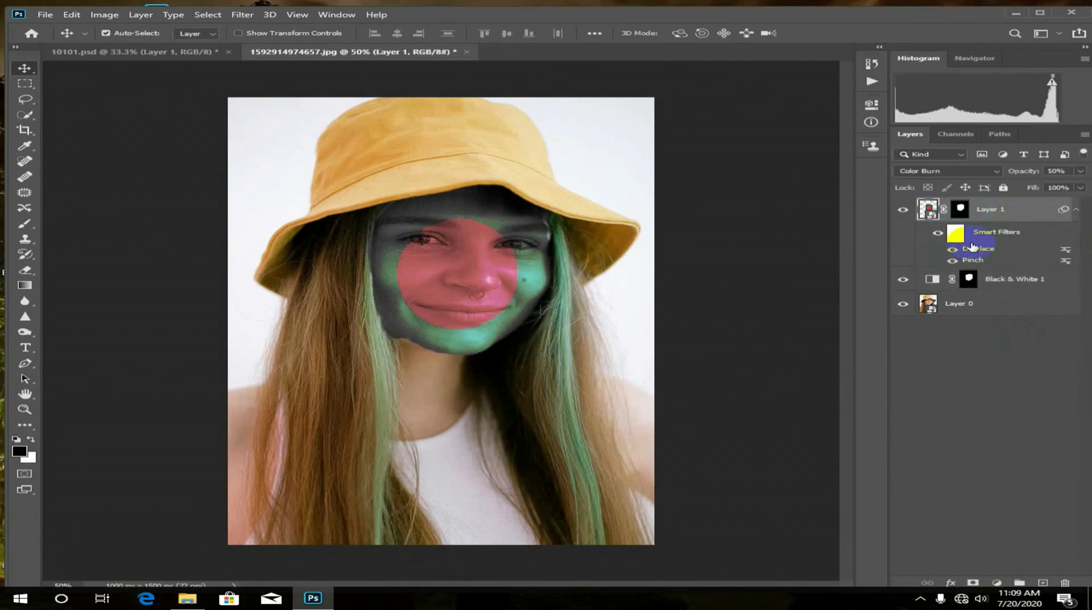
{"action": "left_click", "coordinate": [997, 583]}
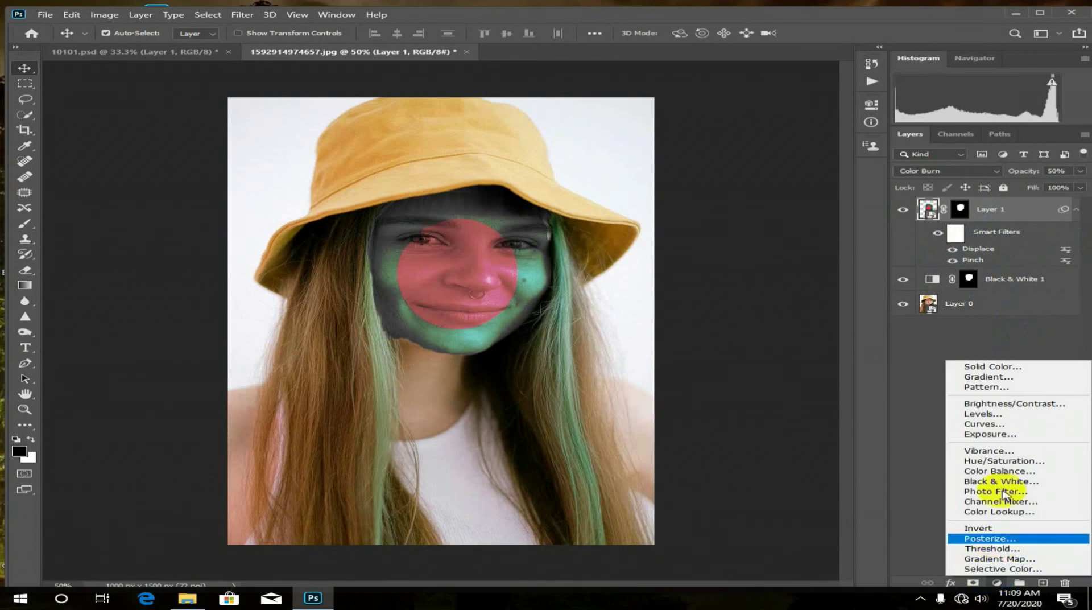
{"action": "left_click", "coordinate": [988, 451]}
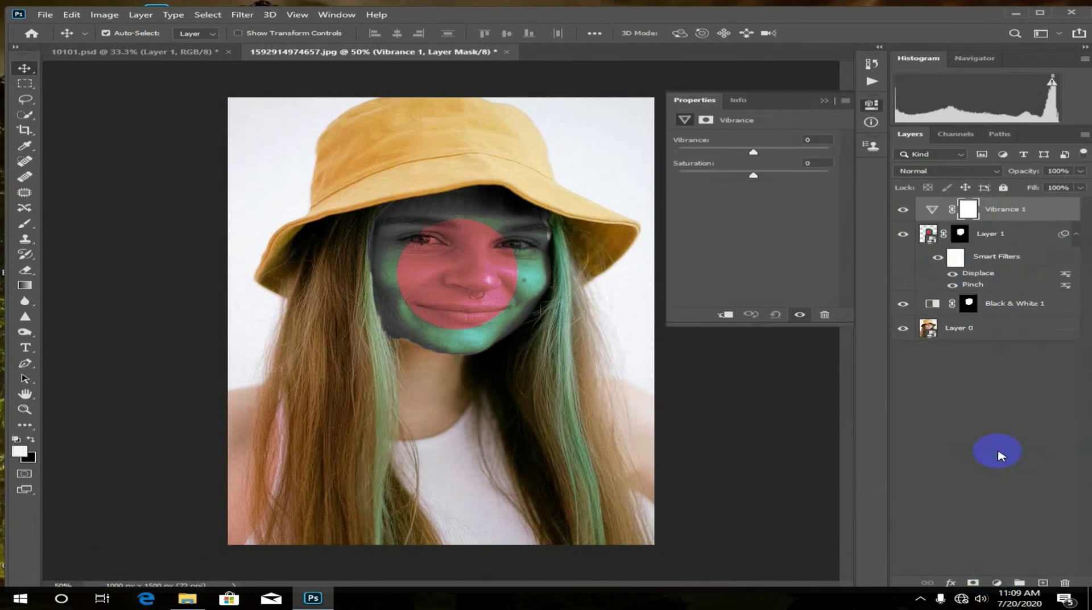
Give Vibrance 1 the face mask and set vibrance and saturation to +100.
{"action": "left_click", "coordinate": [982, 239]}
{"action": "key", "text": "alt"}
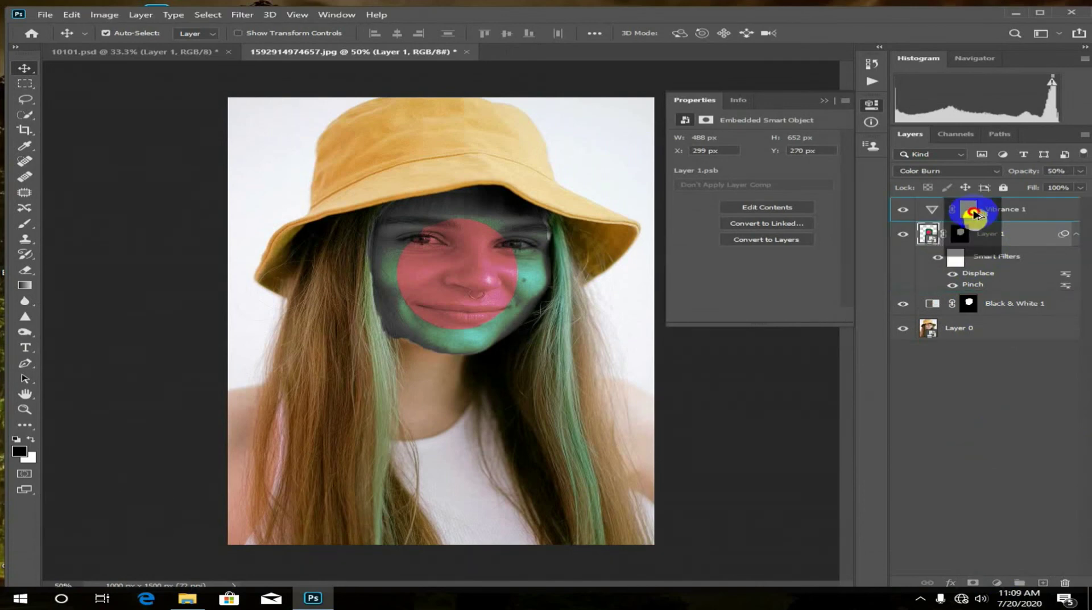
{"action": "left_click_drag", "start_coordinate": [963, 237], "coordinate": [969, 210]}
{"action": "left_click", "coordinate": [490, 232]}
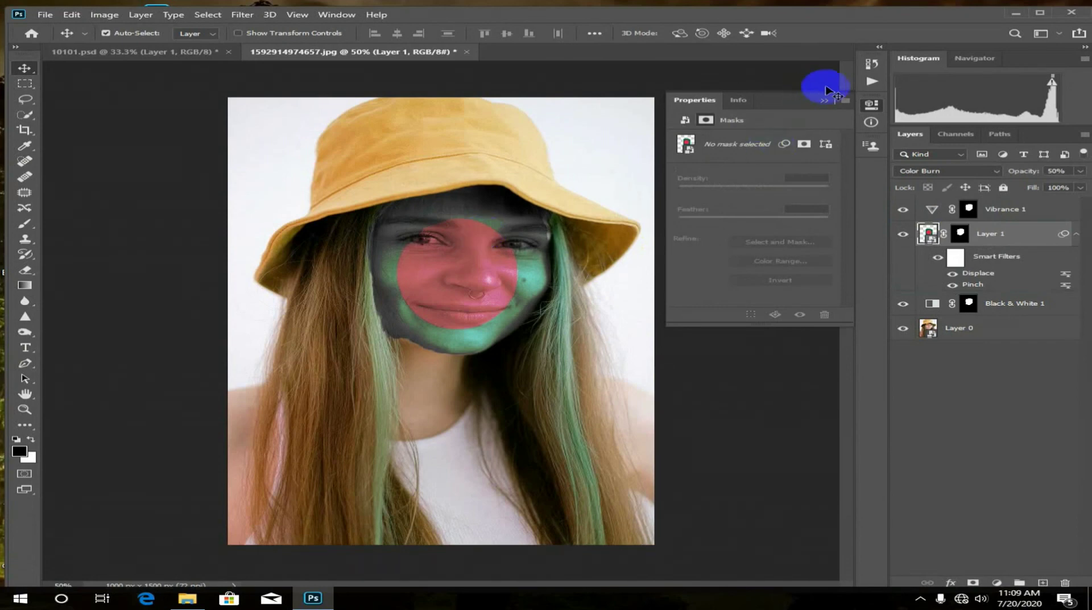
{"action": "left_click", "coordinate": [927, 209]}
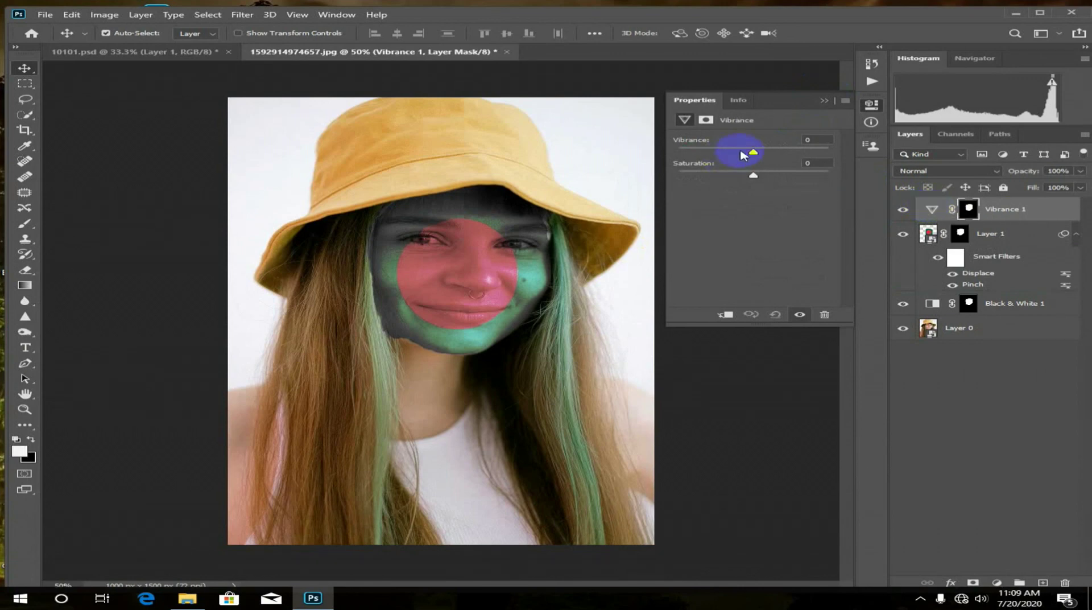
{"action": "left_click_drag", "start_coordinate": [754, 152], "coordinate": [840, 156]}
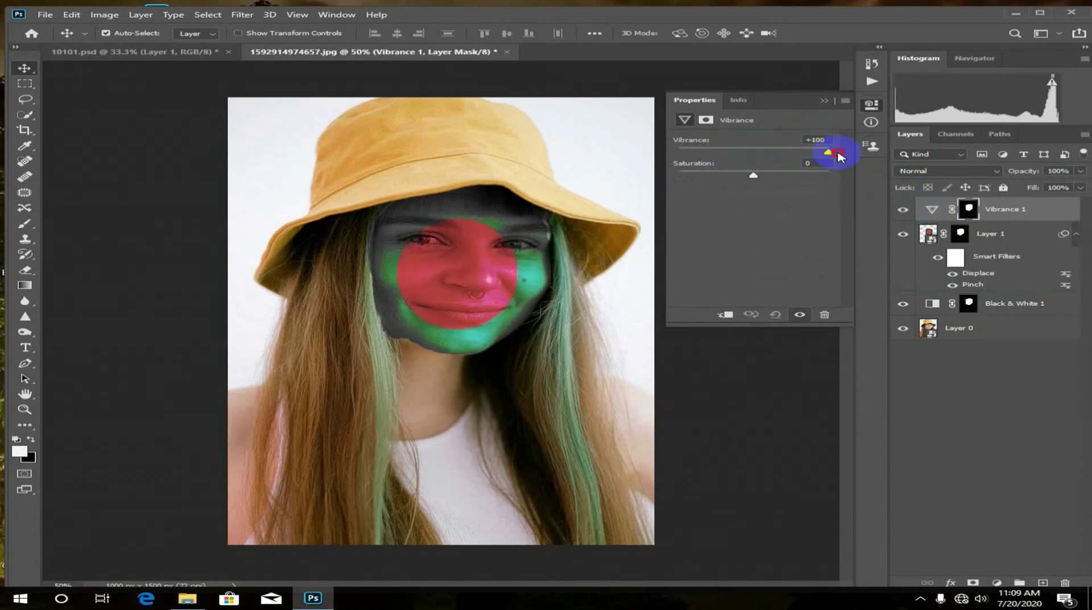
{"action": "left_click_drag", "start_coordinate": [753, 175], "coordinate": [839, 179]}
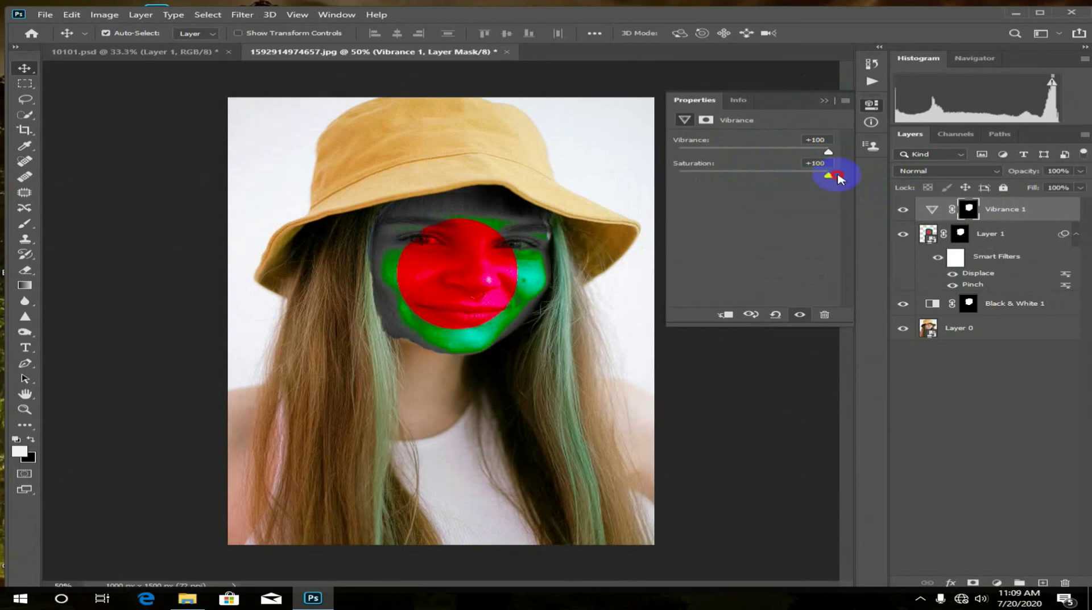
{"action": "left_click", "coordinate": [824, 101]}
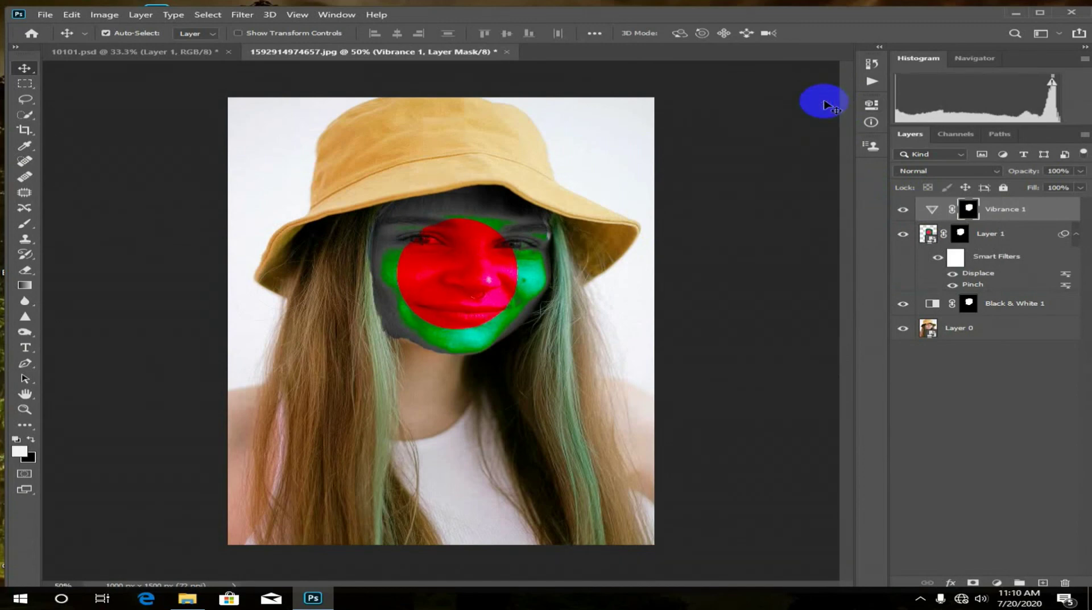
Use Merge Visible from Layer 1's context menu to flatten all visible layers into one.
{"action": "right_click", "coordinate": [993, 238]}
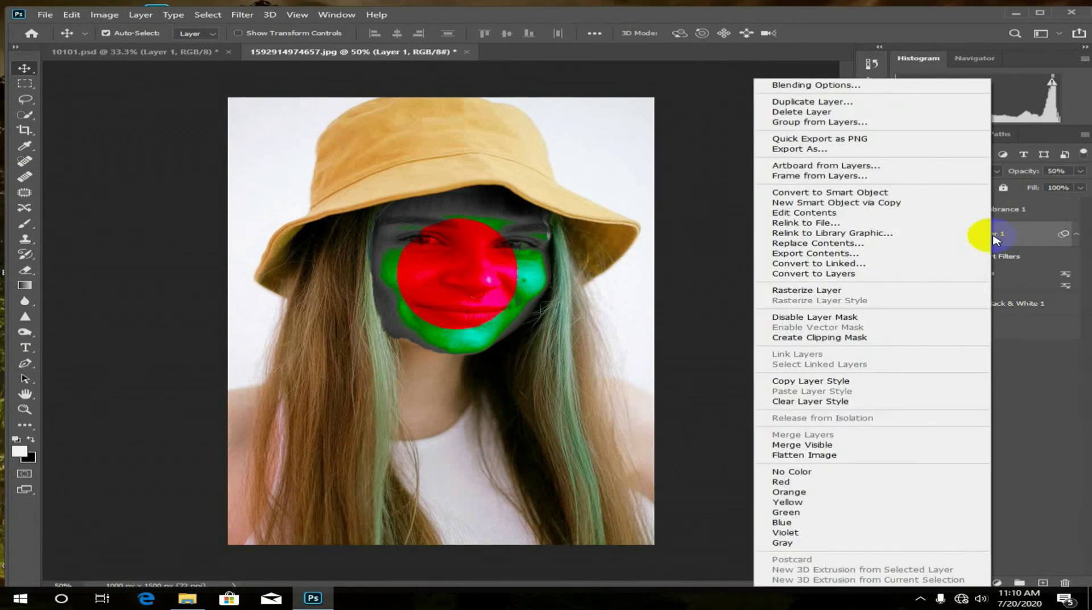
{"action": "left_click", "coordinate": [856, 444]}
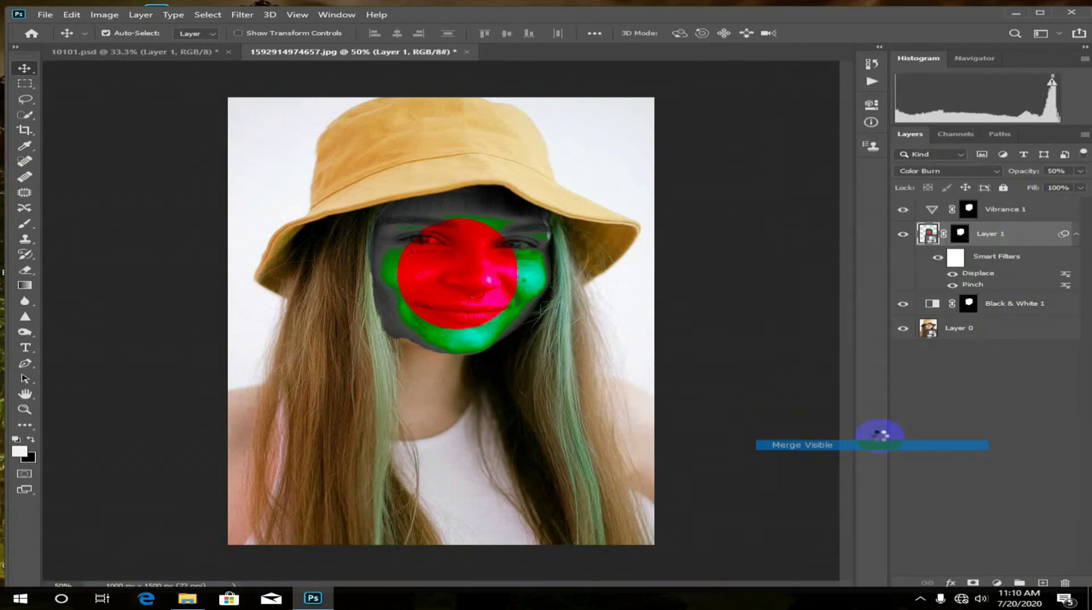